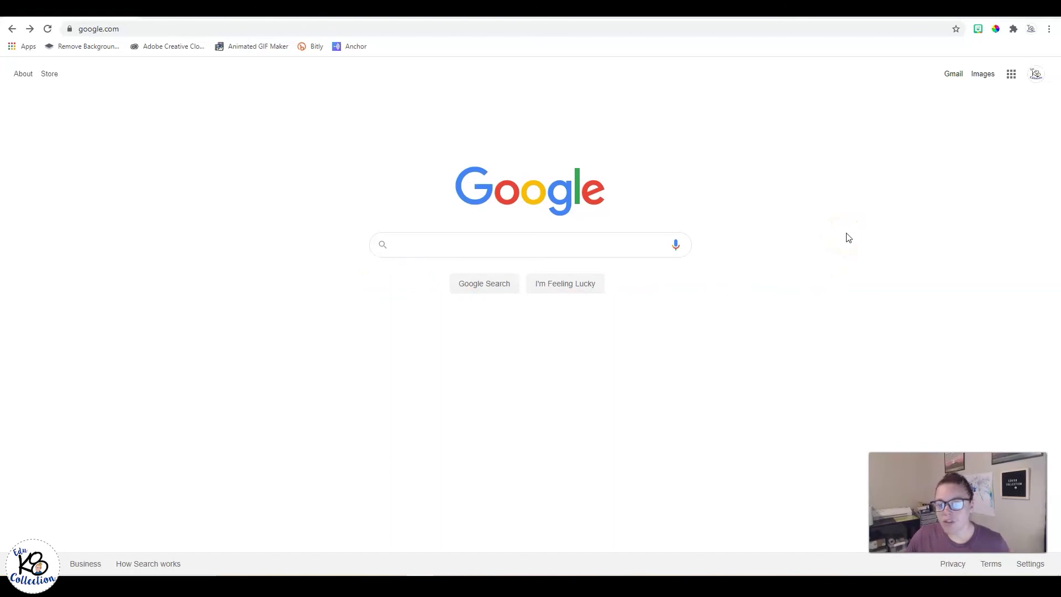
- Open Google Meet from the Google home page and create a meeting with the nickname Monday Morning
click(835, 227)
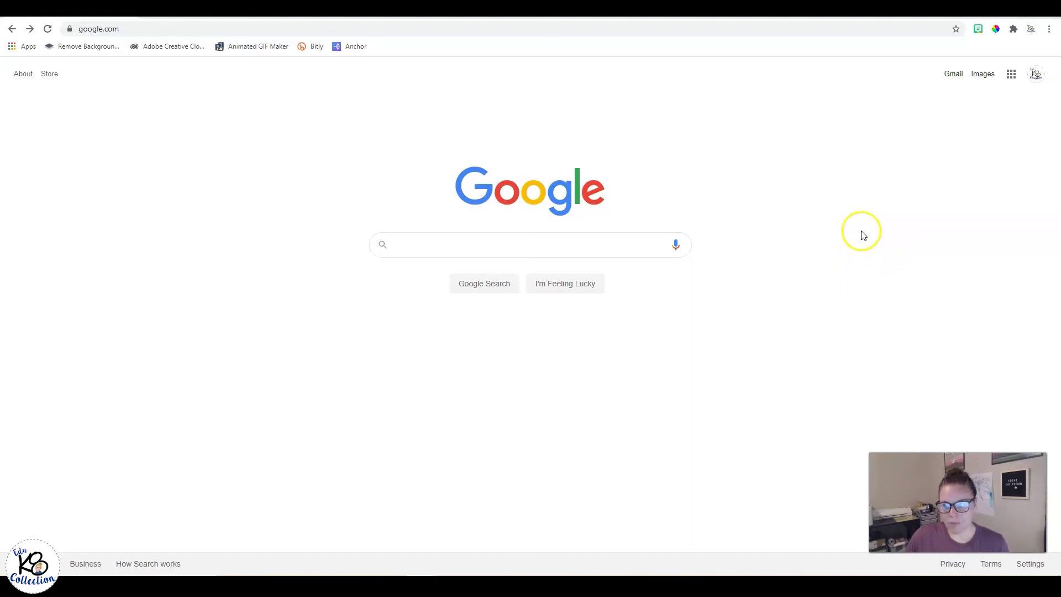
click(1014, 76)
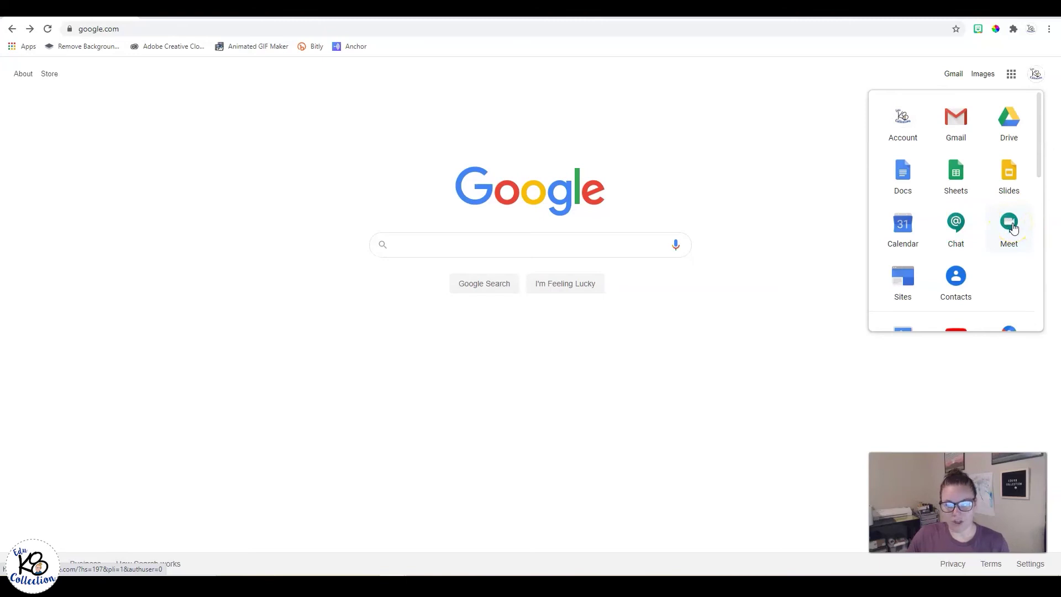
click(1011, 226)
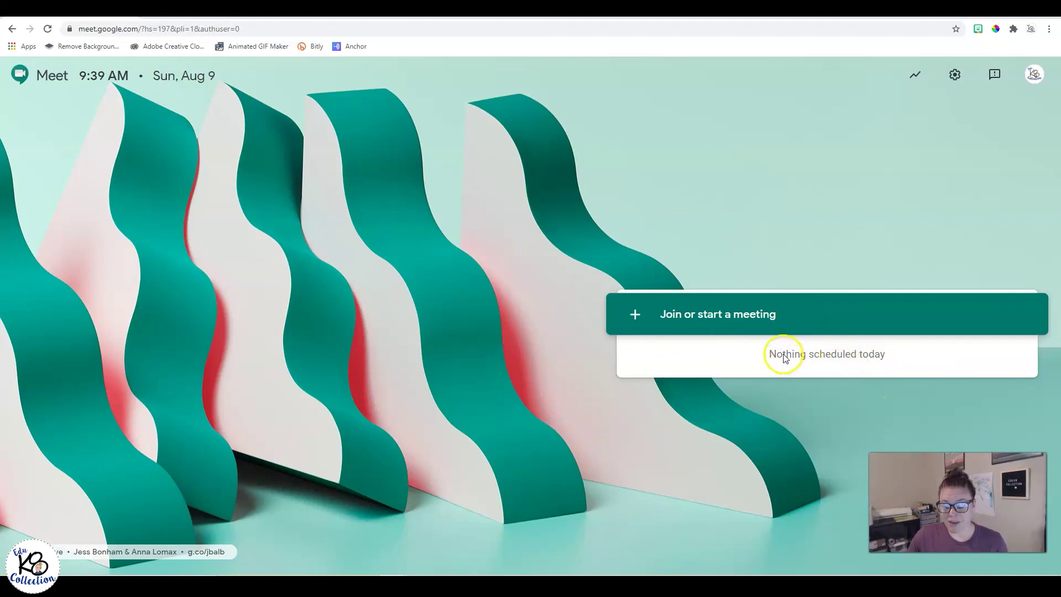
click(765, 330)
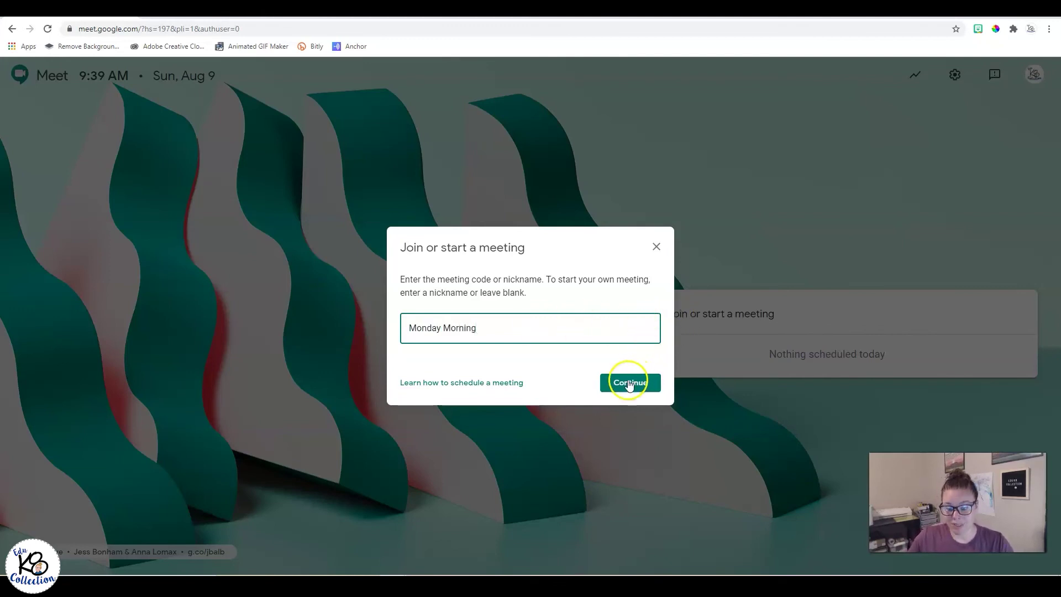
click(630, 383)
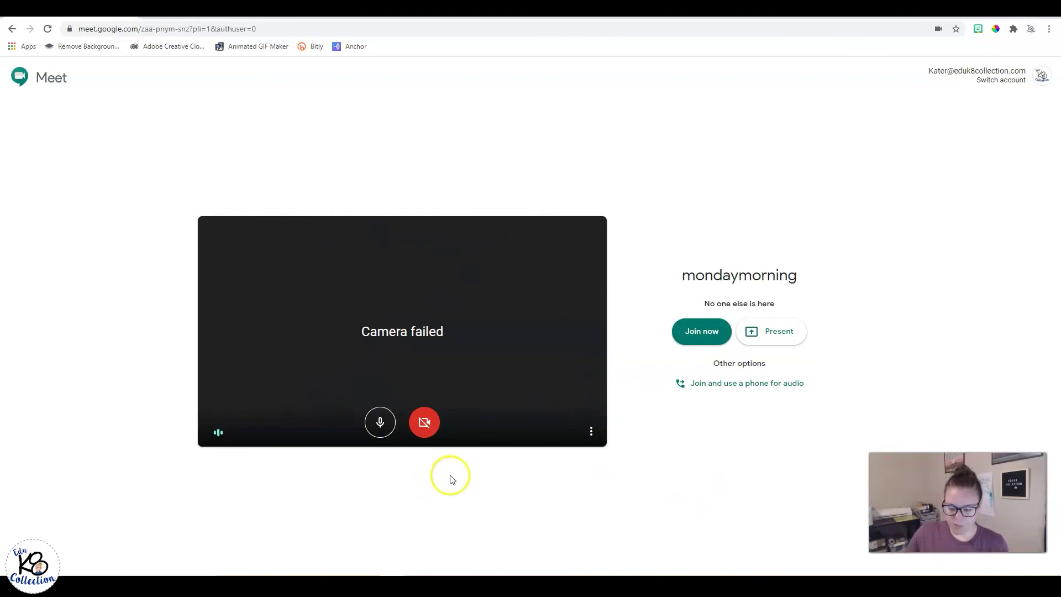
- Mute and unmute the microphone in the meeting preview and try to turn on the camera
click(381, 424)
click(382, 424)
click(421, 427)
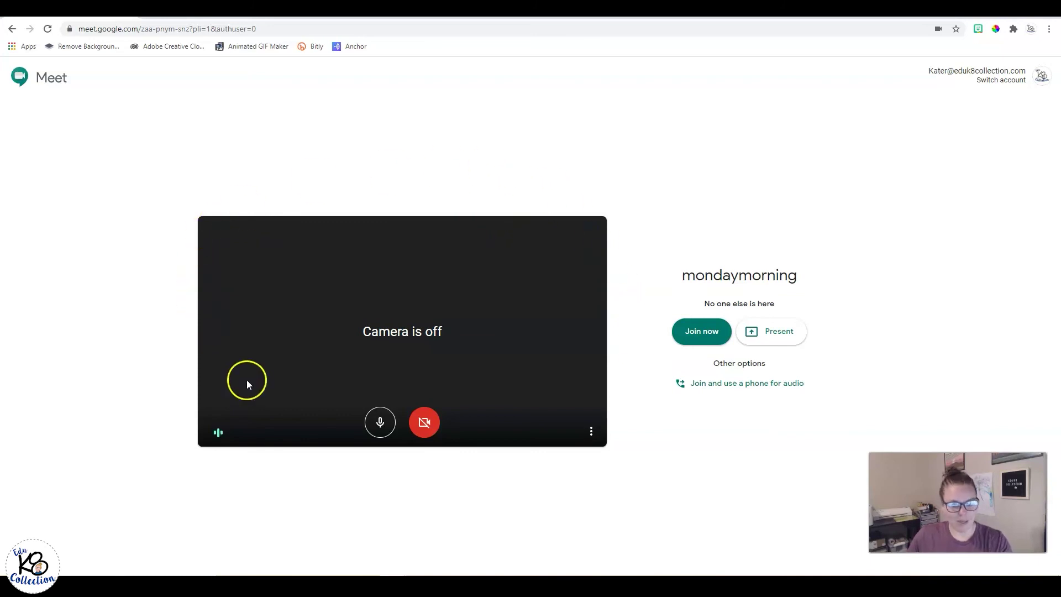
click(380, 426)
click(380, 426)
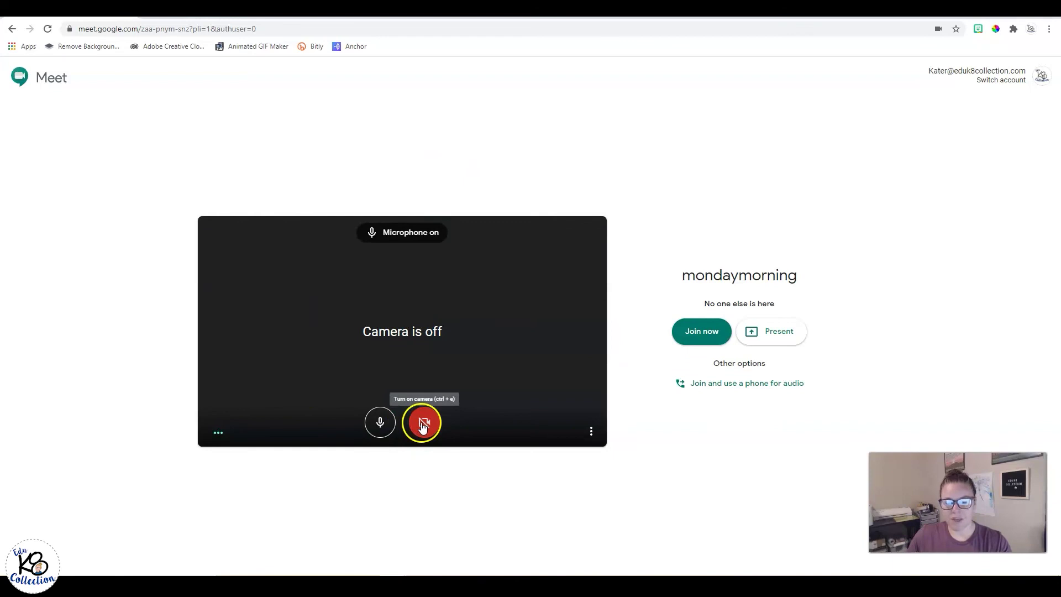
click(387, 426)
click(391, 427)
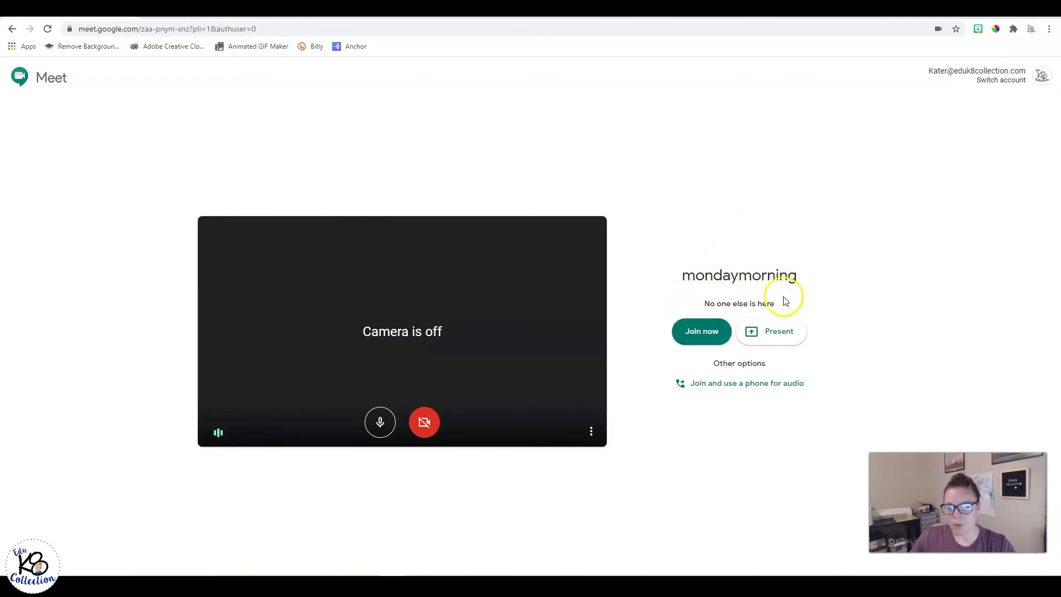
- Join the mondaymorning meeting and dismiss the dialog for adding others
click(709, 342)
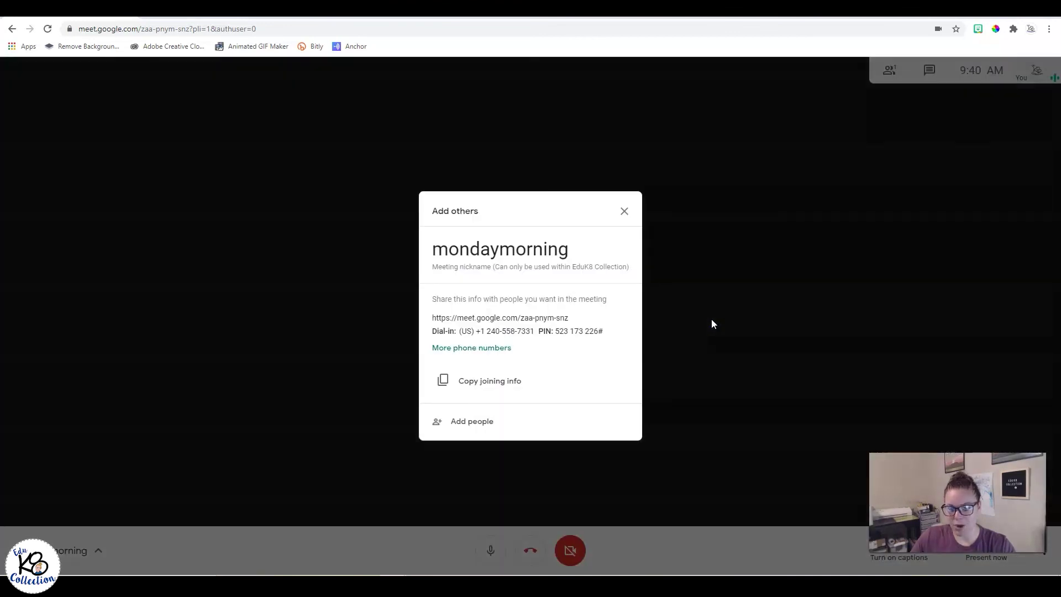
click(624, 211)
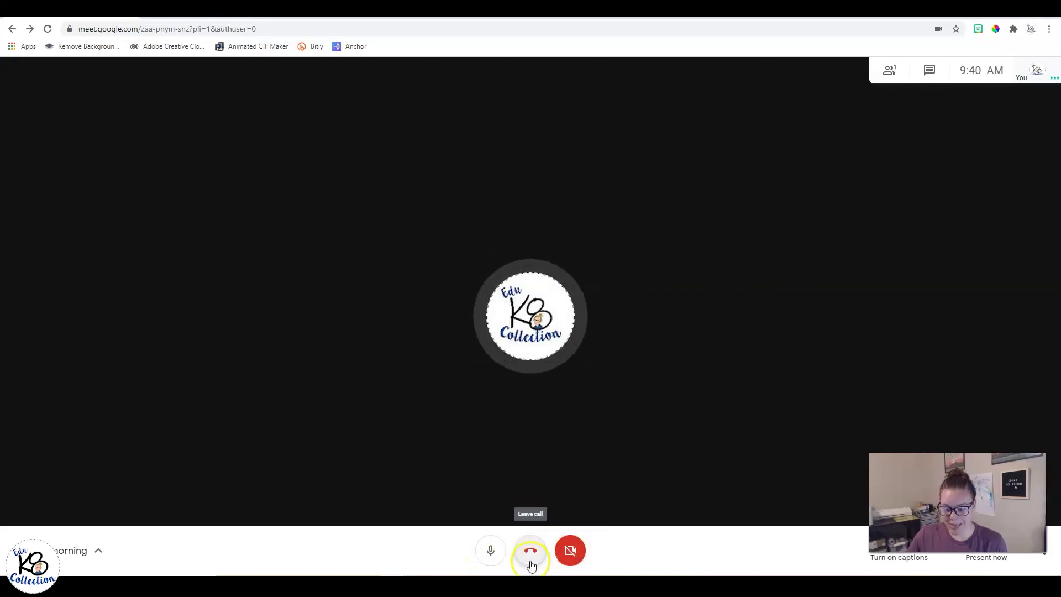
- Turn the meeting's live captions on and back off
drag(978, 456, 169, 464)
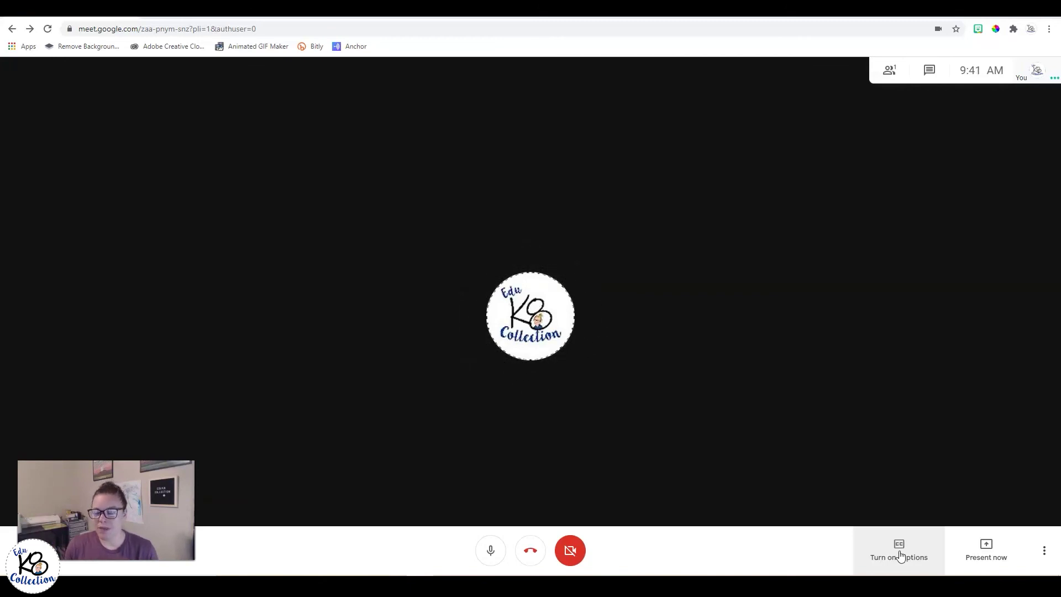
click(892, 555)
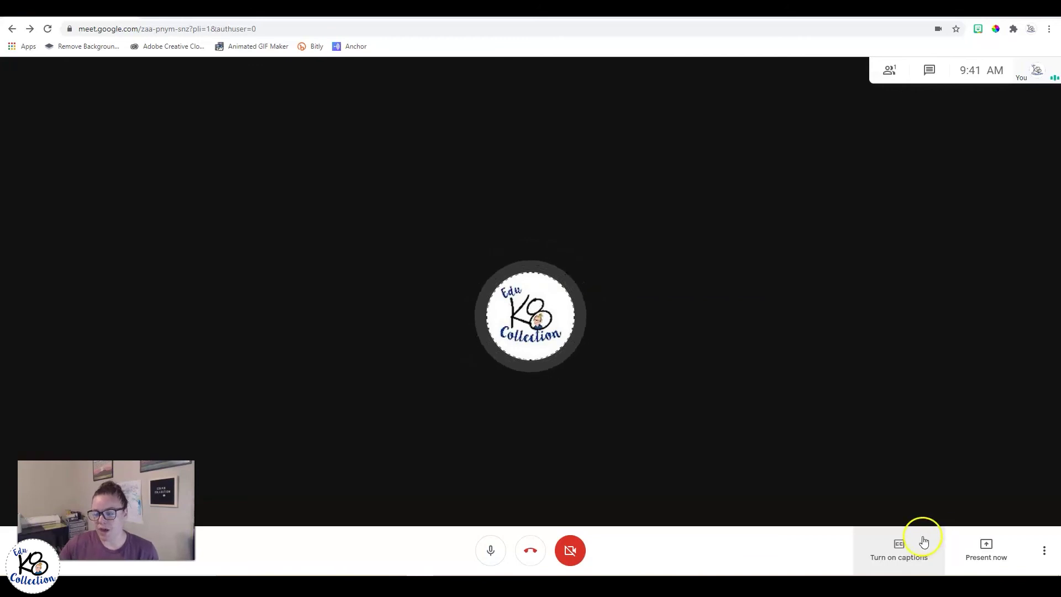
click(900, 558)
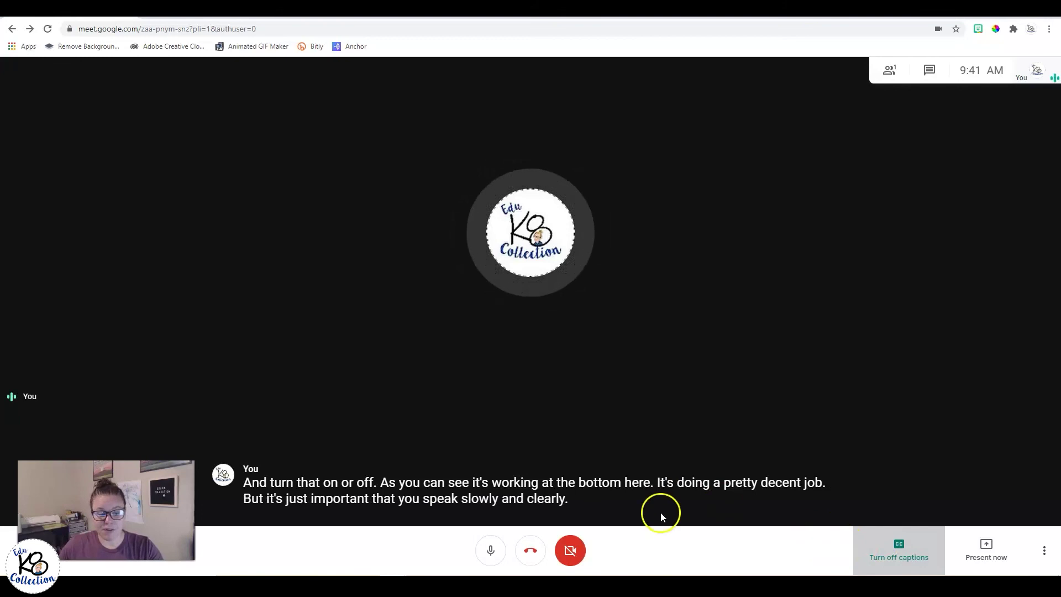
click(894, 545)
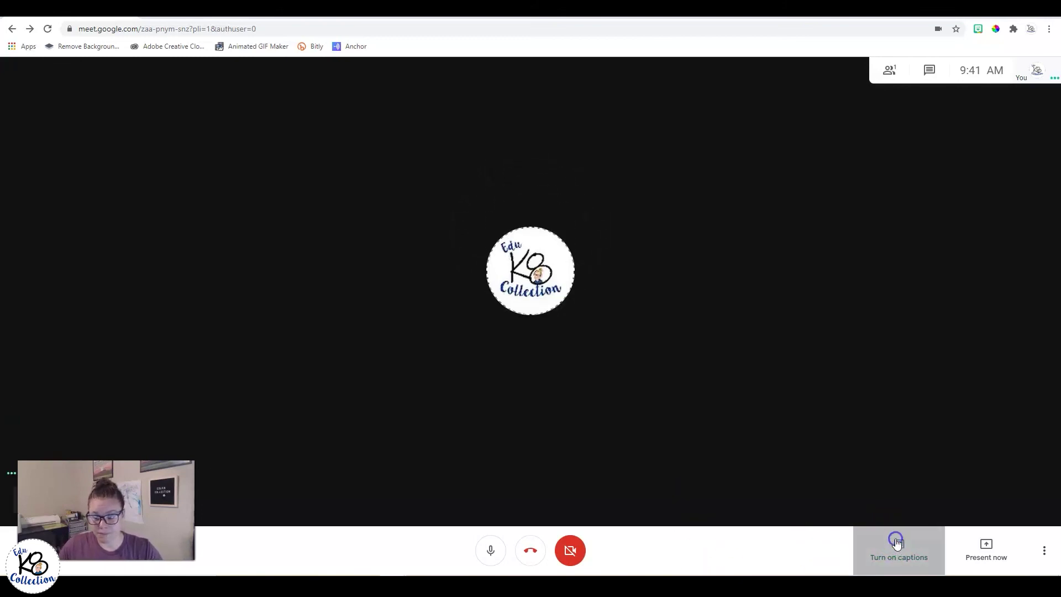
- Look over the options for presenting, then view the meeting's participant list and chat
click(995, 560)
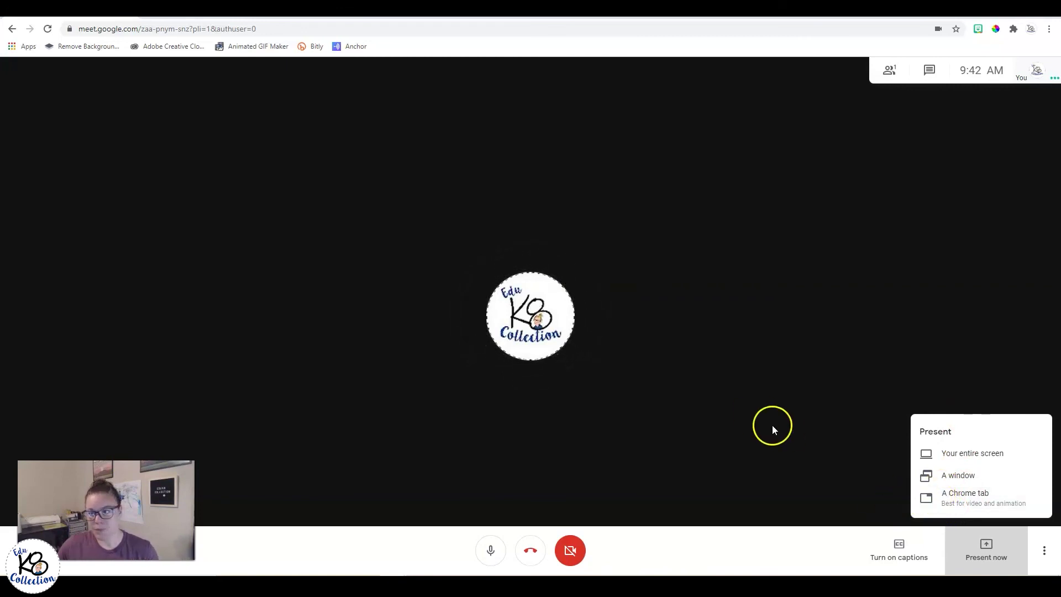
click(891, 74)
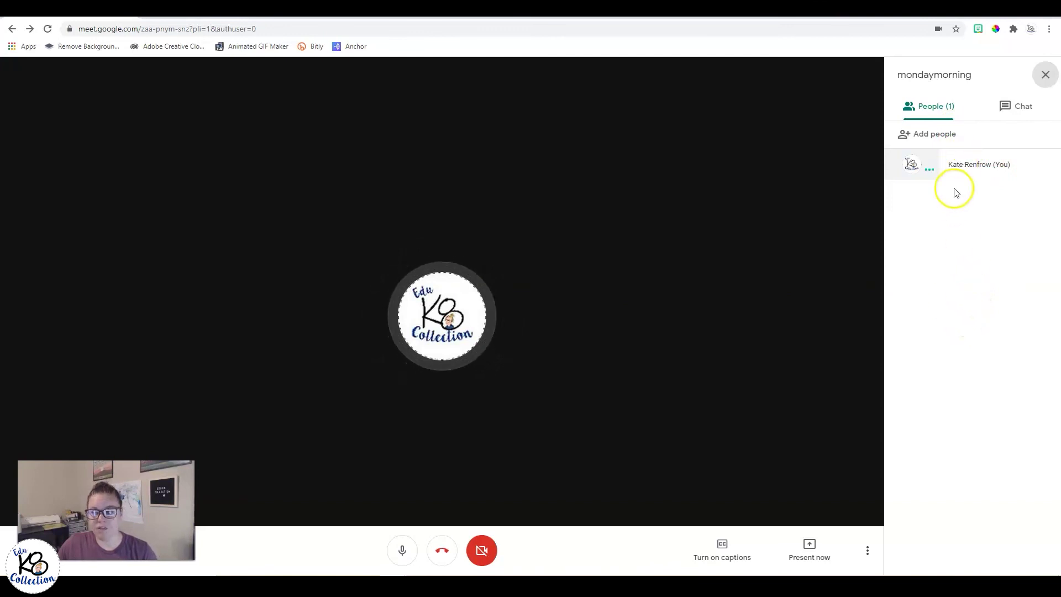
click(1007, 106)
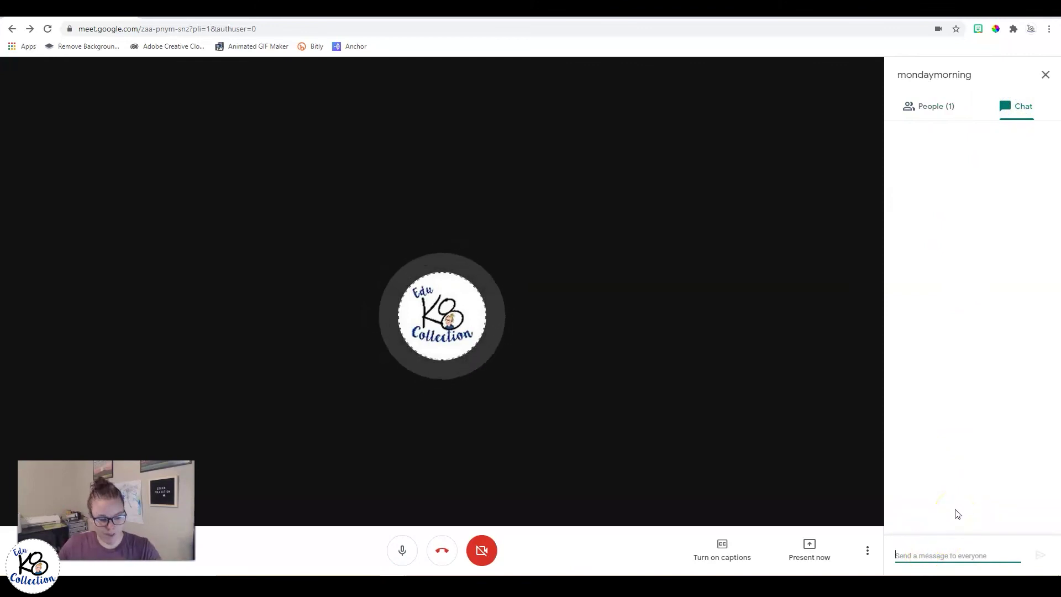
click(936, 100)
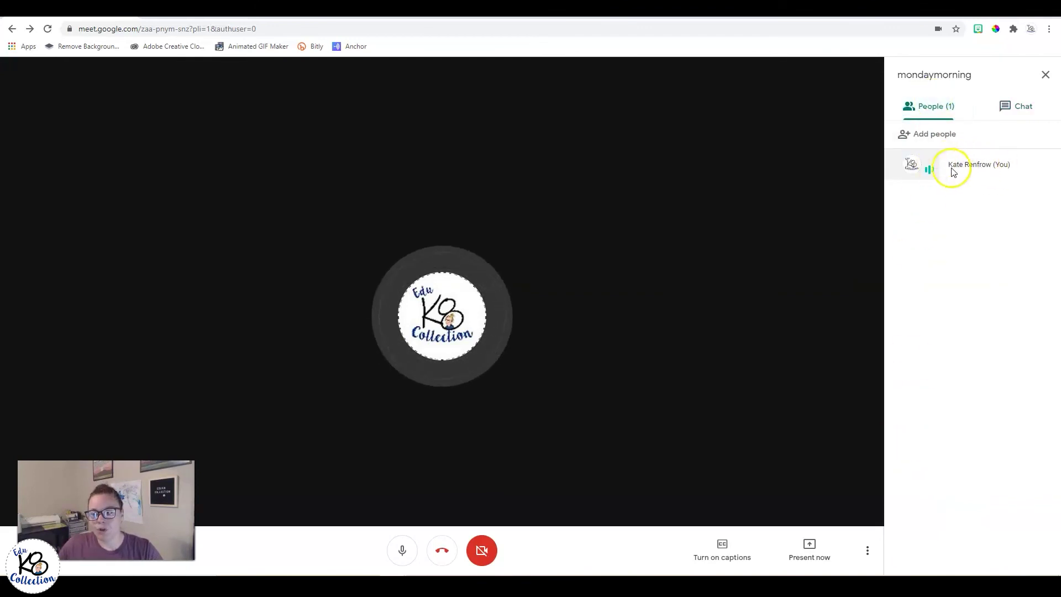
click(993, 254)
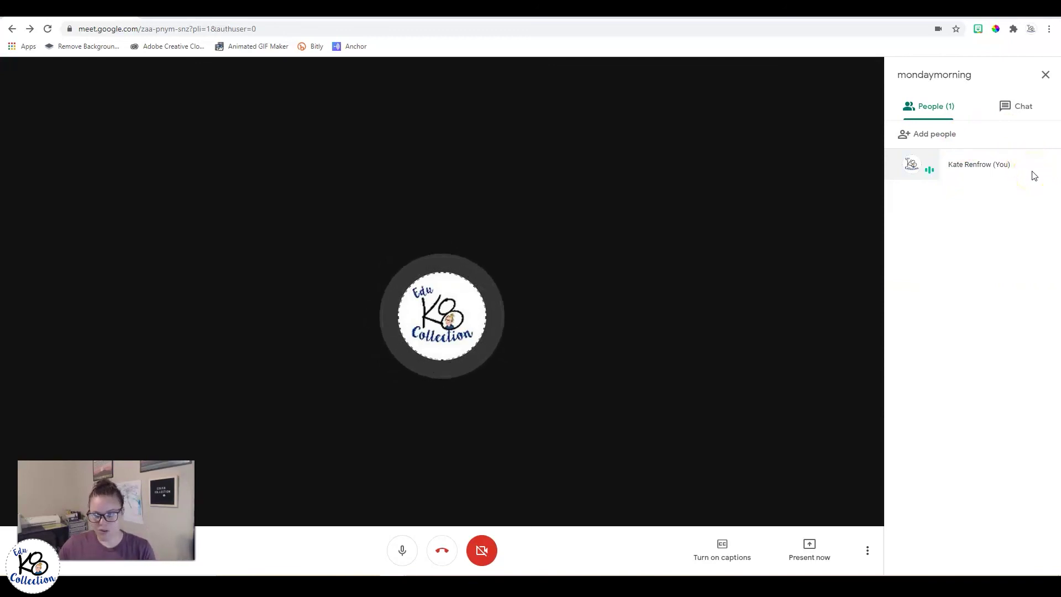
click(1006, 200)
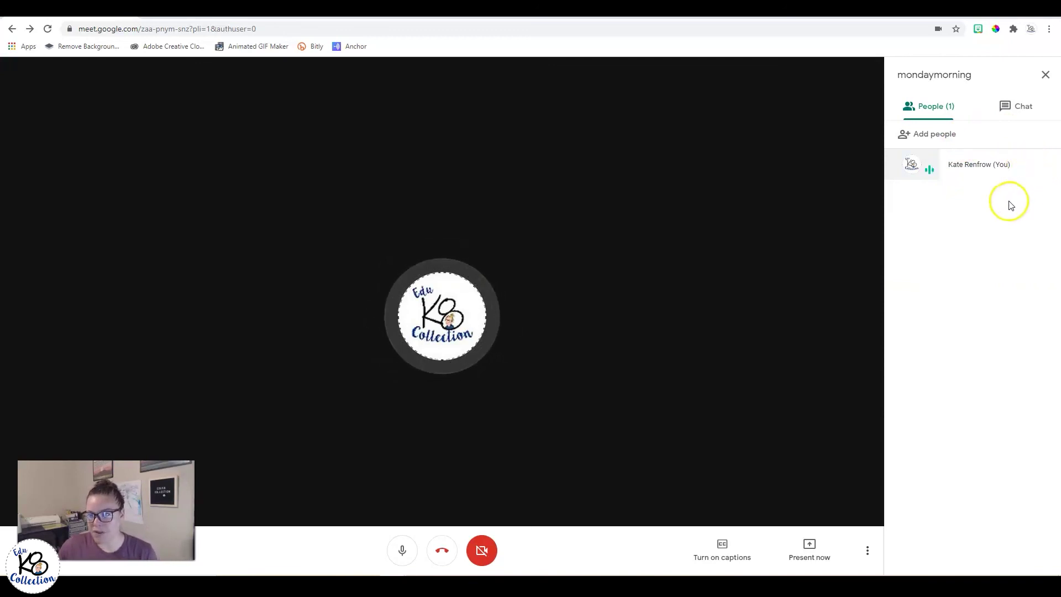
click(722, 542)
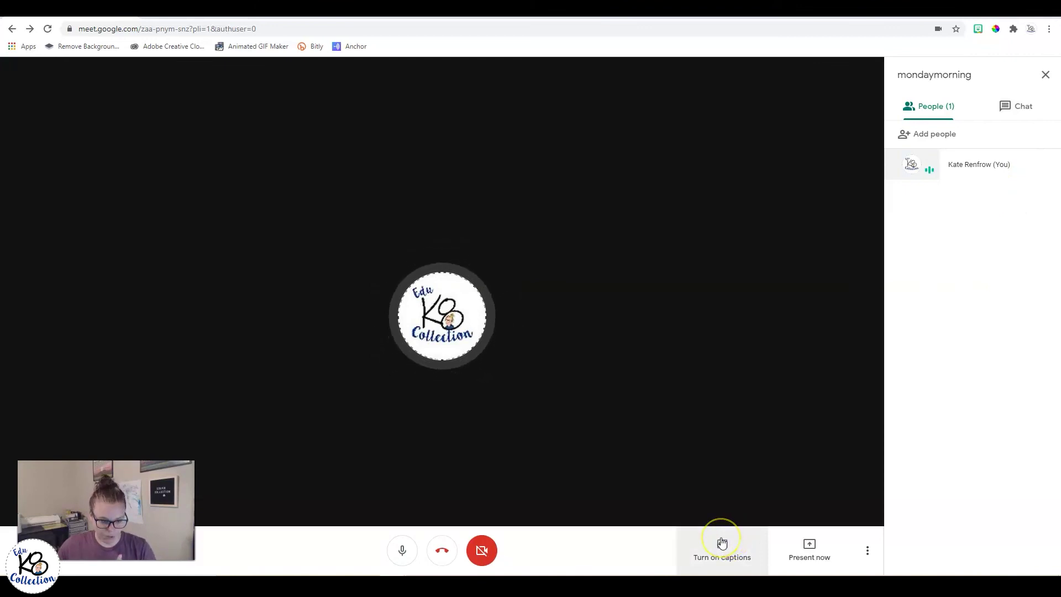
click(926, 324)
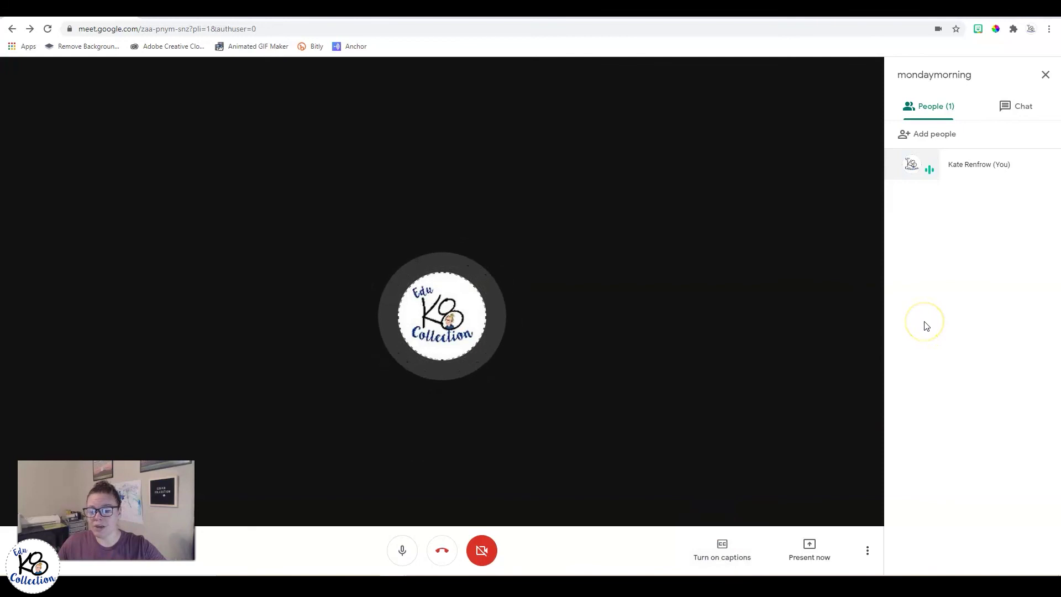
click(943, 323)
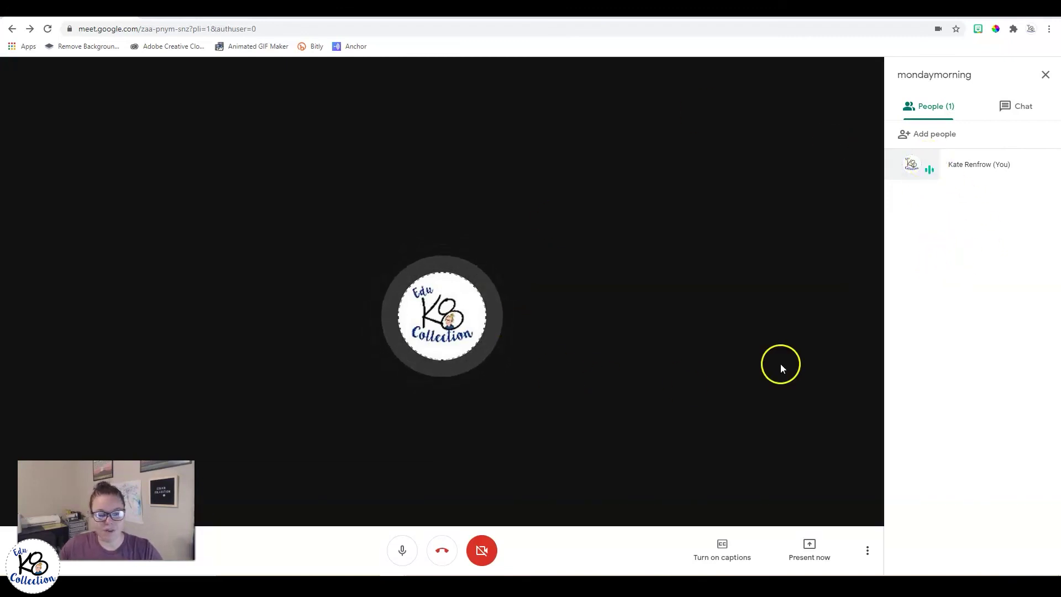
click(1045, 75)
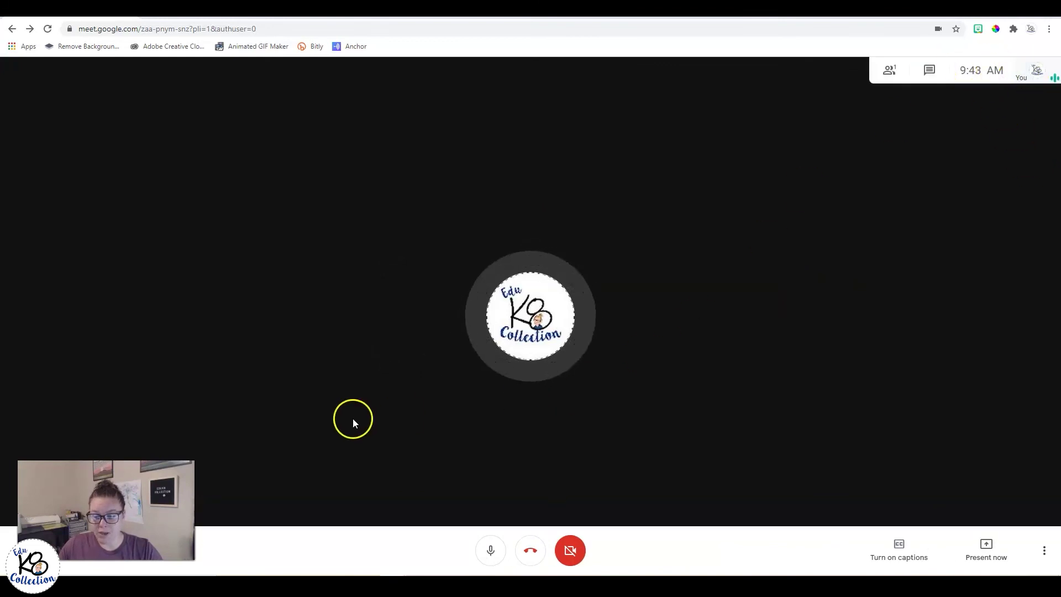
- Open the meeting details, copy the joining info and close the details
drag(119, 500, 969, 492)
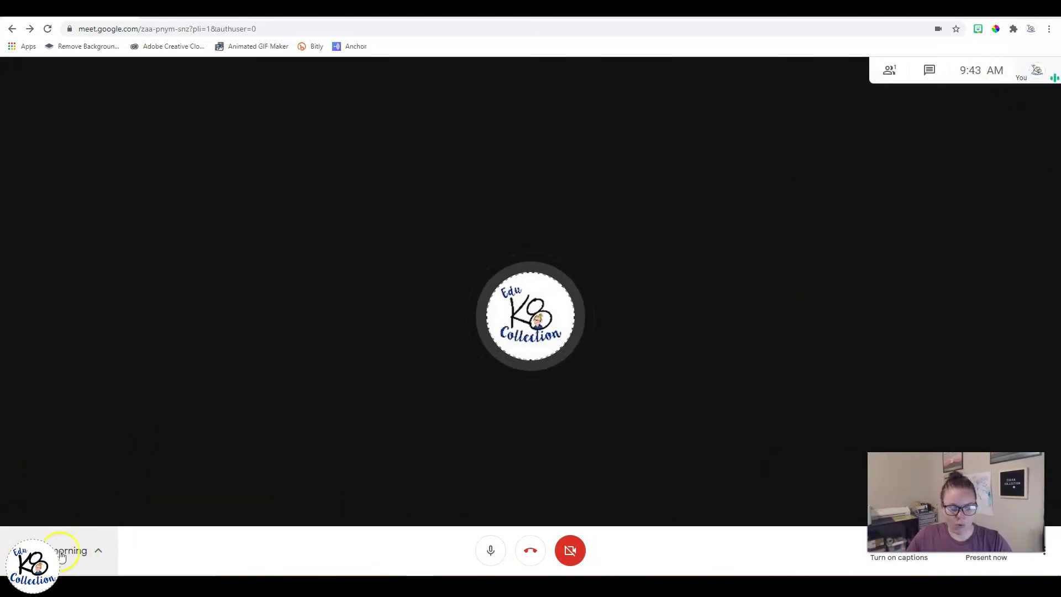
click(89, 554)
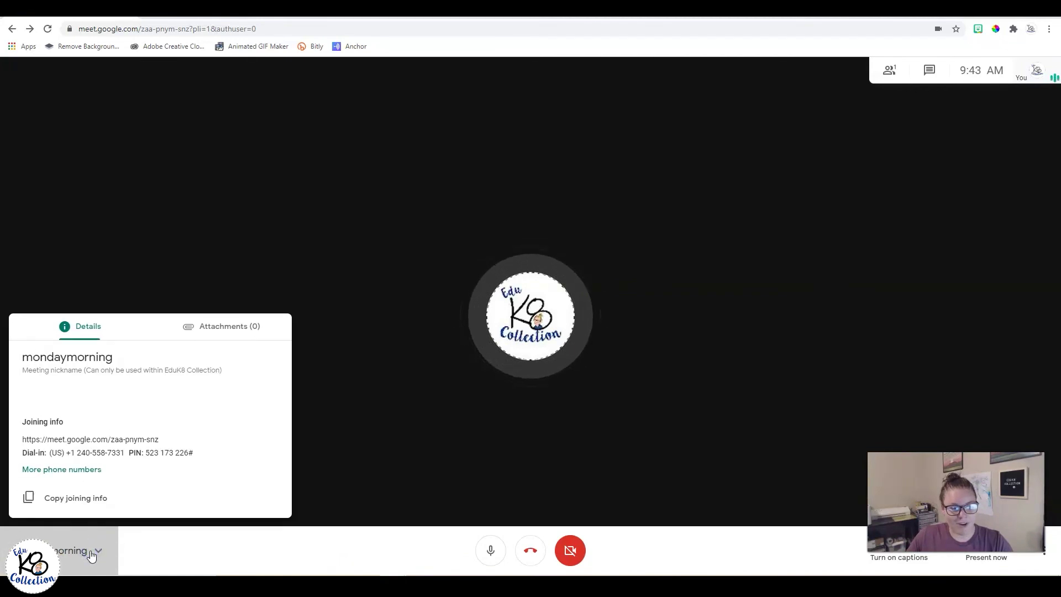
click(94, 503)
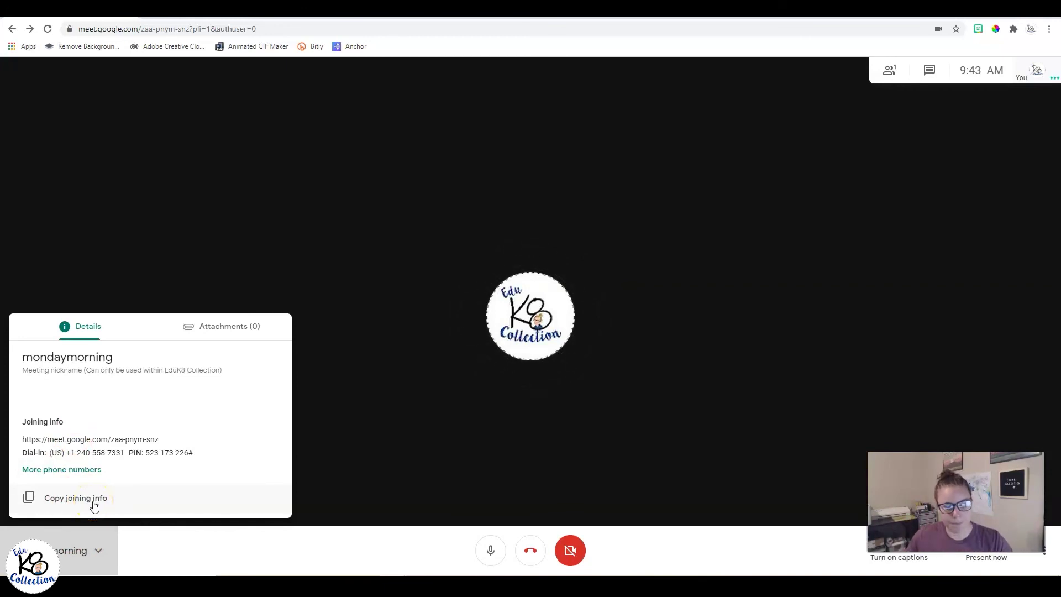
click(454, 441)
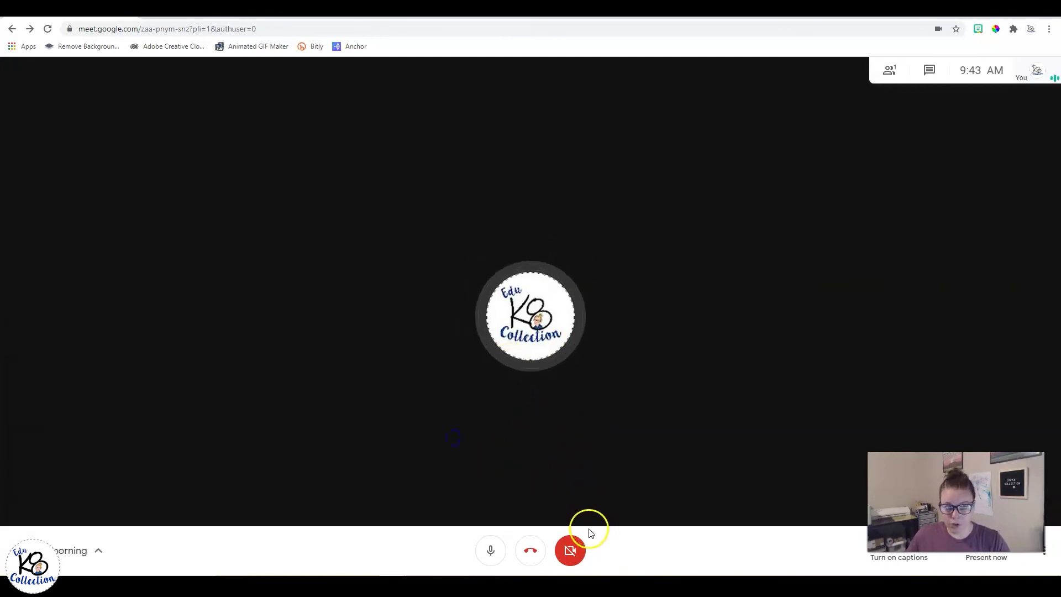
- Leave the meeting and return to the Meet home screen
click(534, 564)
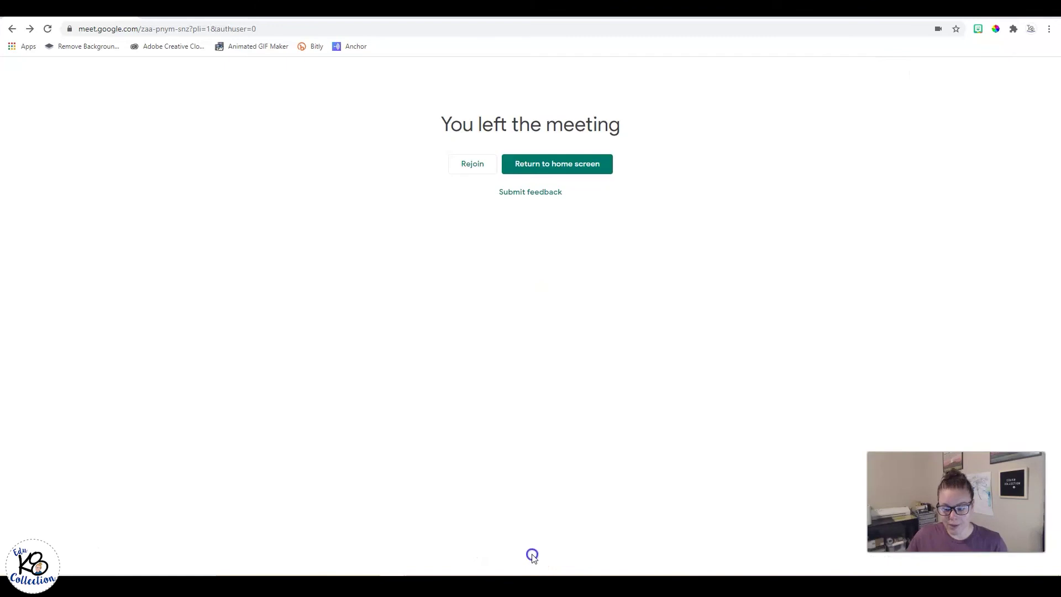
click(555, 163)
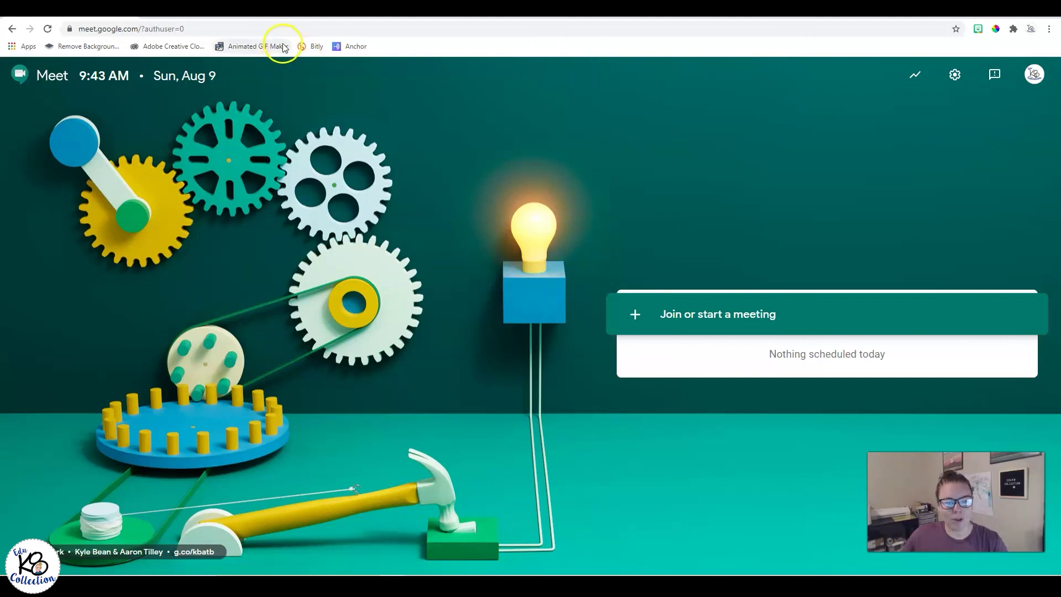
- Go to google.com and open Google Classroom from the list of Google apps
click(215, 29)
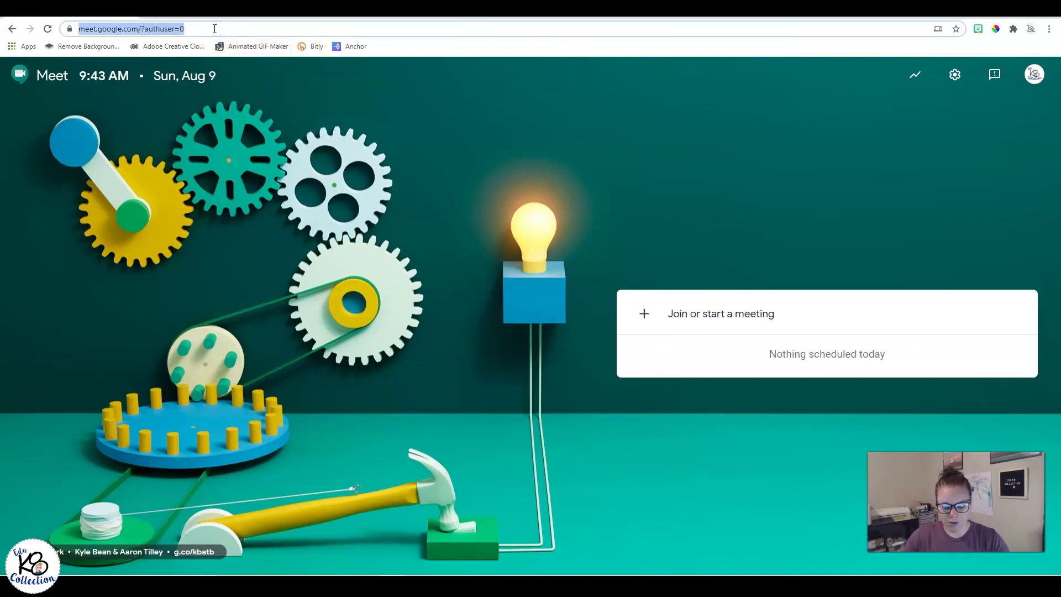
text(google.com)
key(Return)
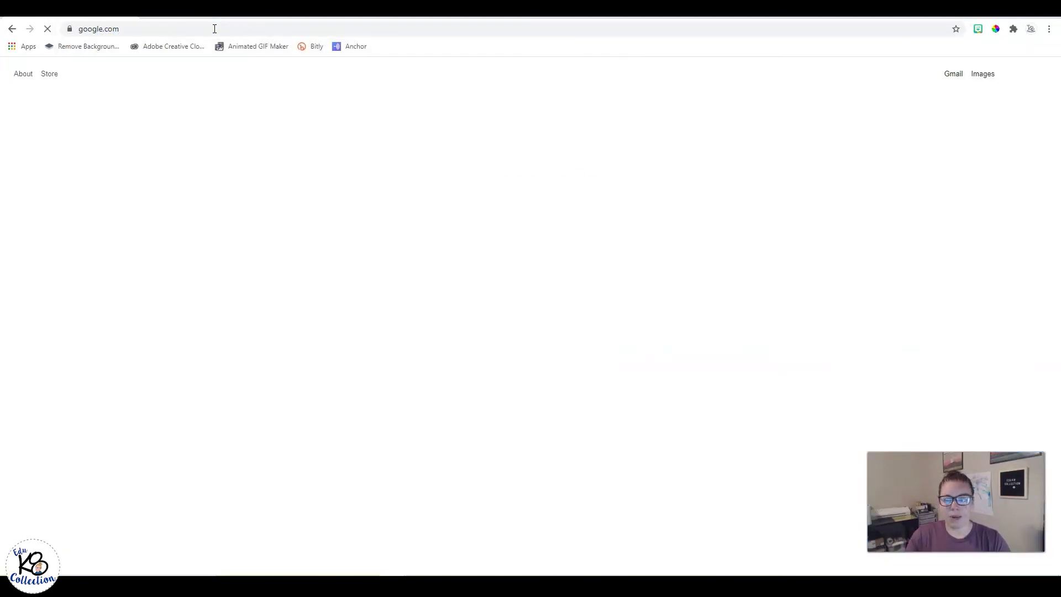
click(1012, 73)
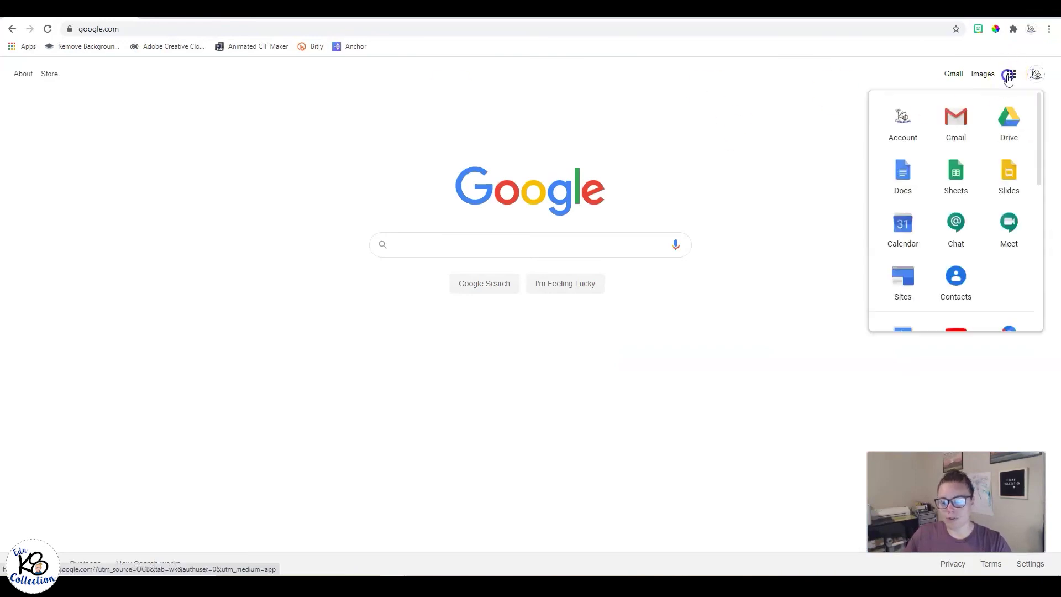
scroll(942, 231, down, 5)
scroll(943, 231, down, 2)
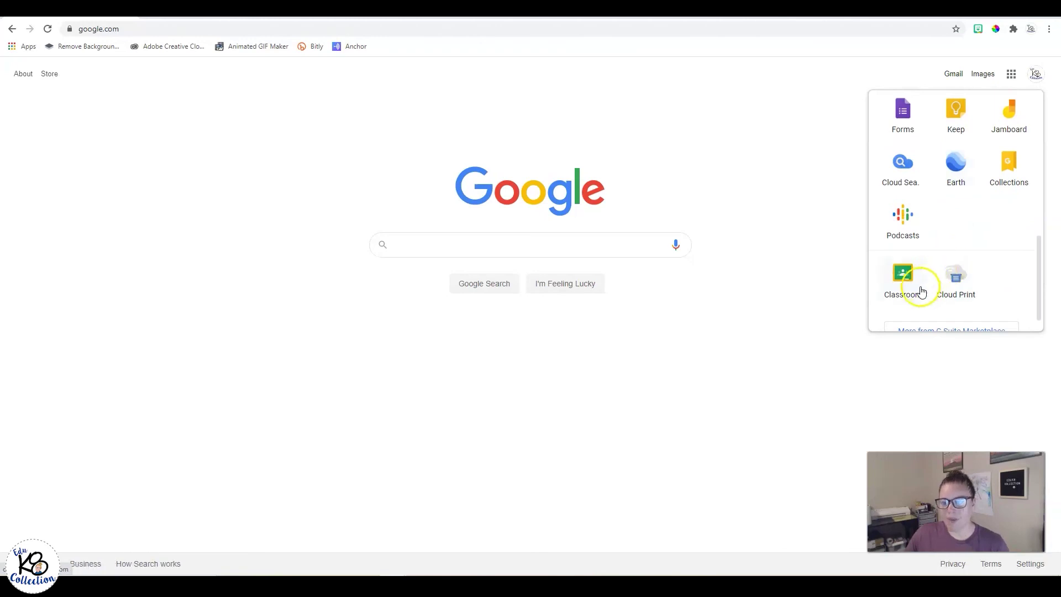
click(904, 275)
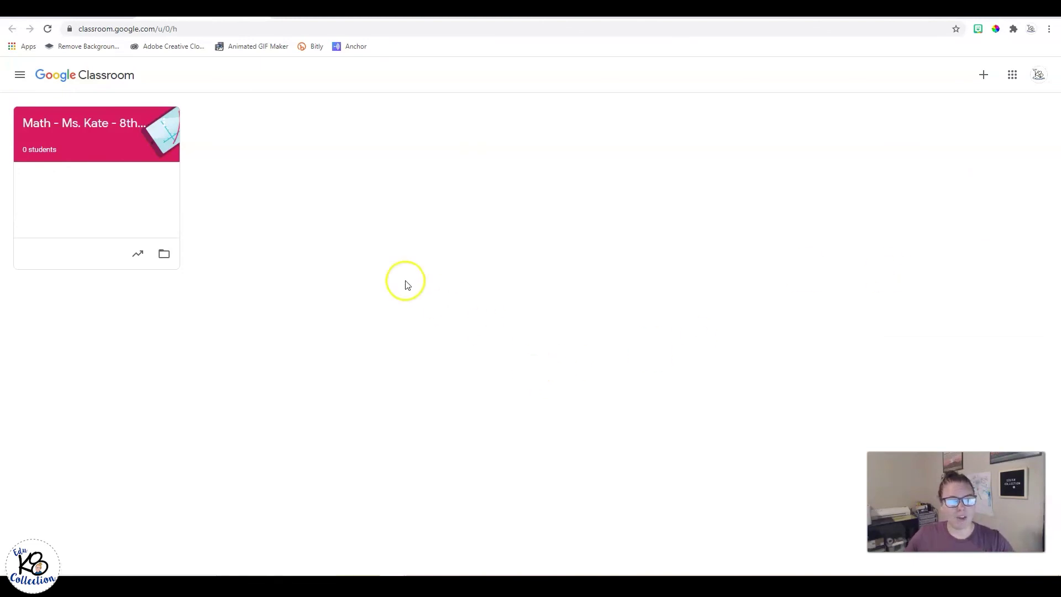
- Open the 8th-grade math class, dismiss the announcements tip and highlight the Meet link in the class header
click(79, 126)
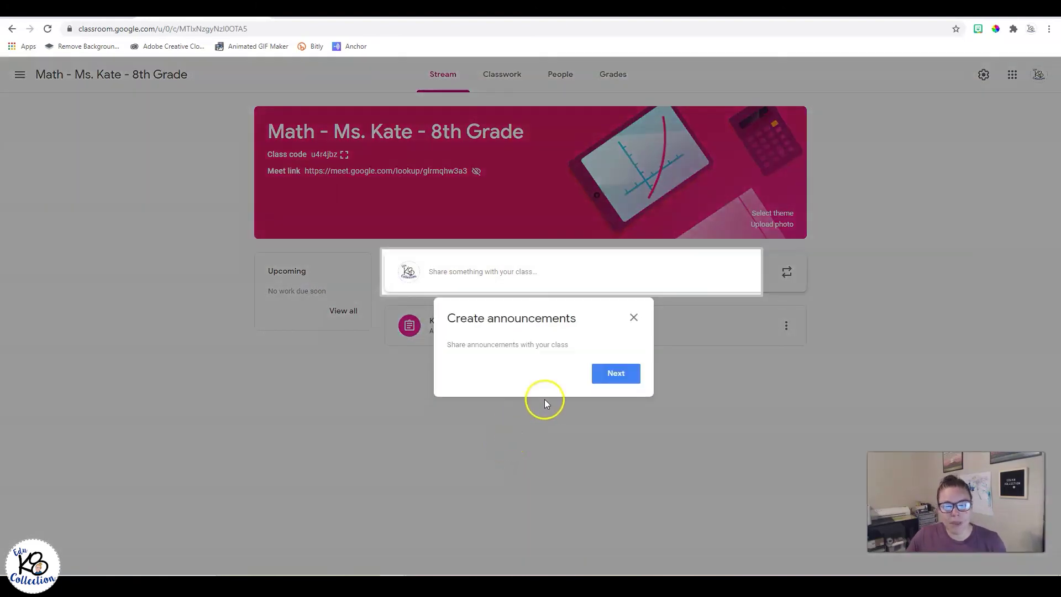
click(634, 318)
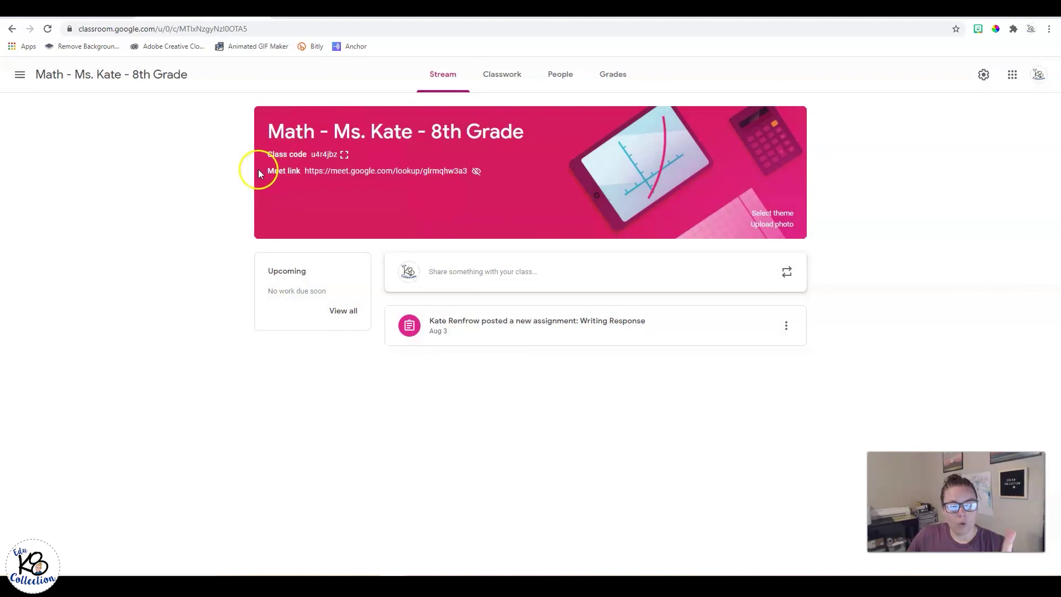
click(333, 169)
drag(333, 169, 264, 171)
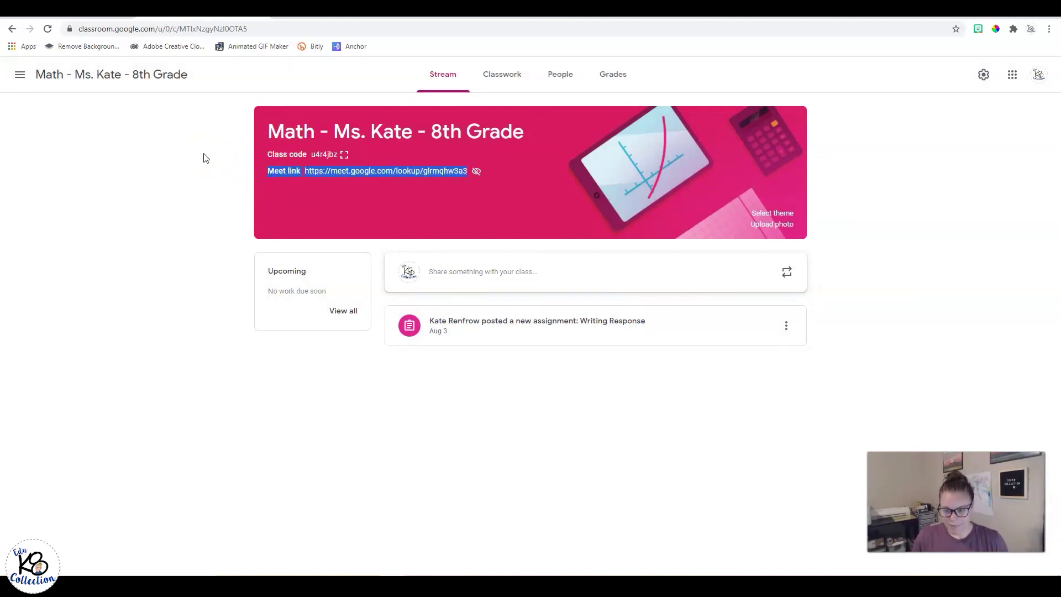
mouse_move(476, 171)
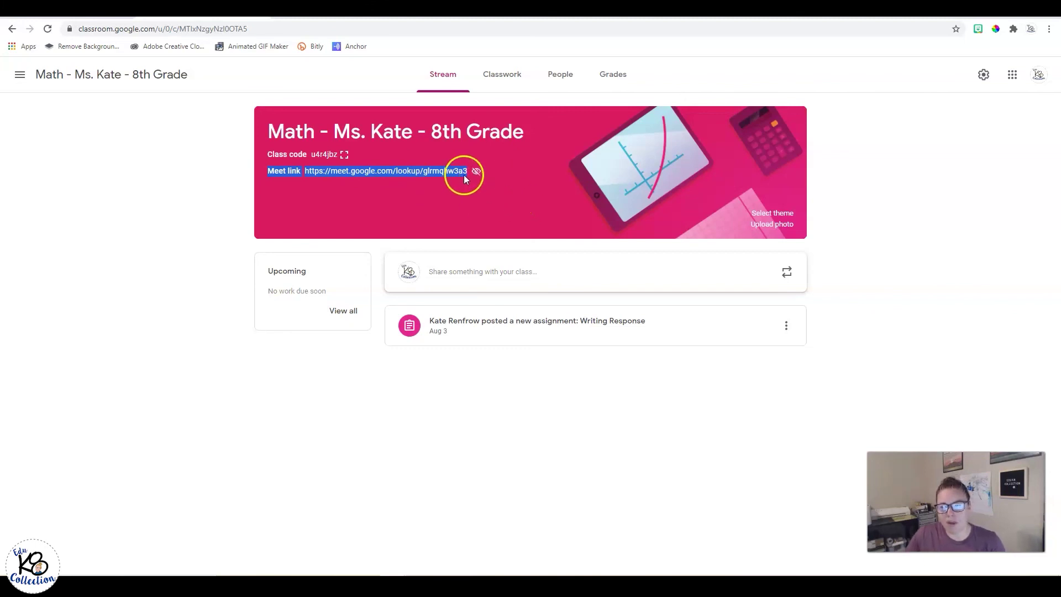
- Open the class settings and reset the class's Meet link twice under General
click(984, 73)
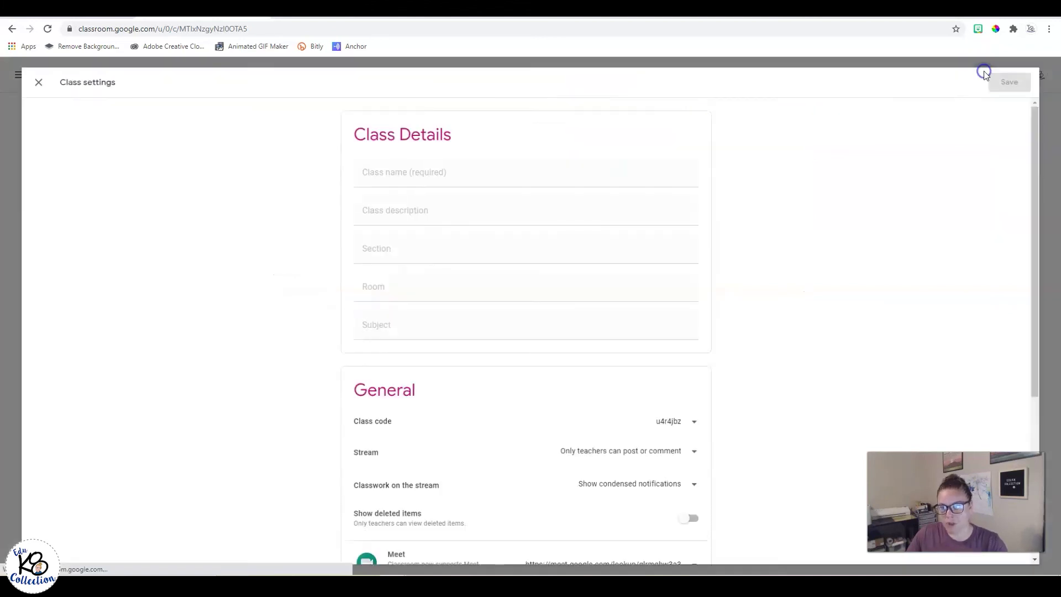
scroll(443, 318, down, 2)
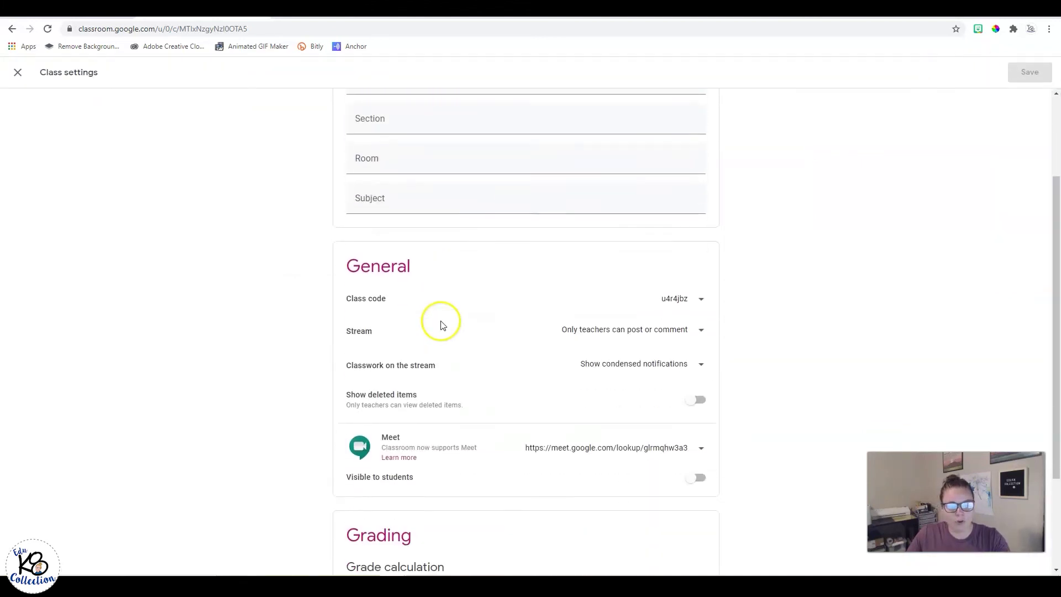
scroll(443, 325, down, 2)
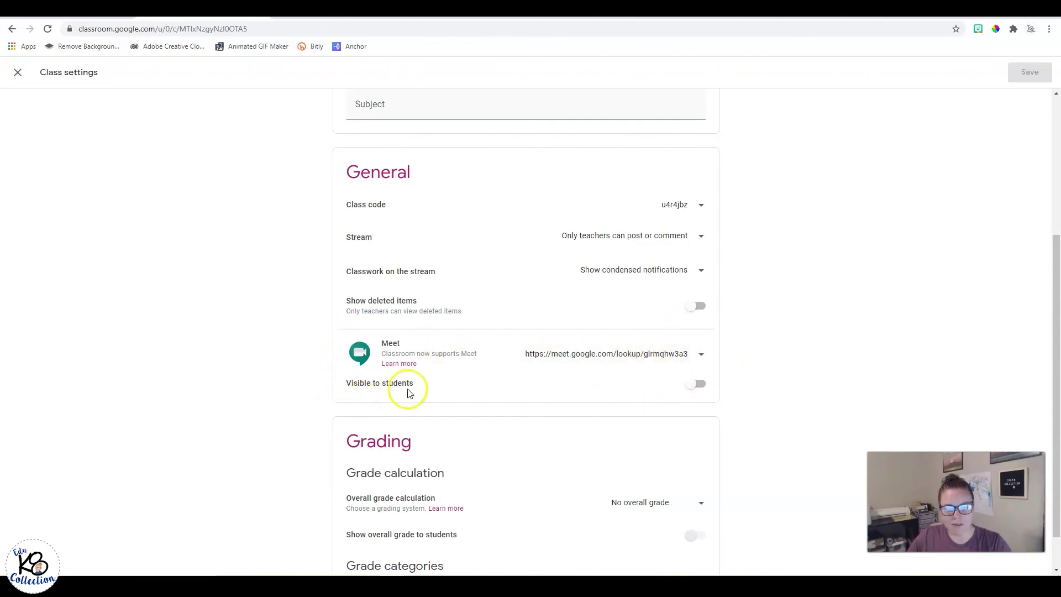
click(656, 360)
click(661, 403)
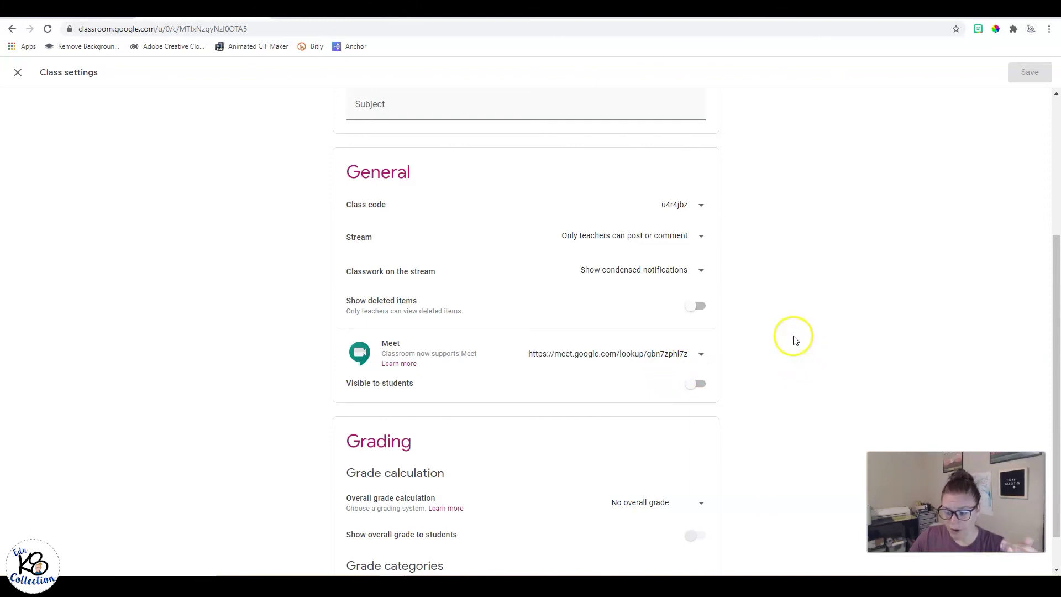
click(683, 355)
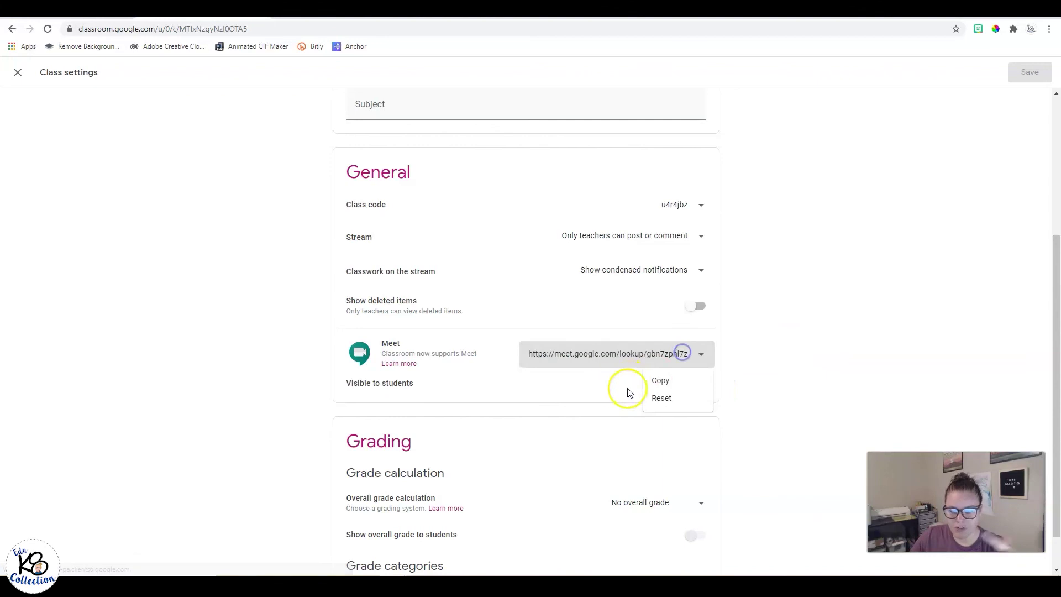
click(662, 399)
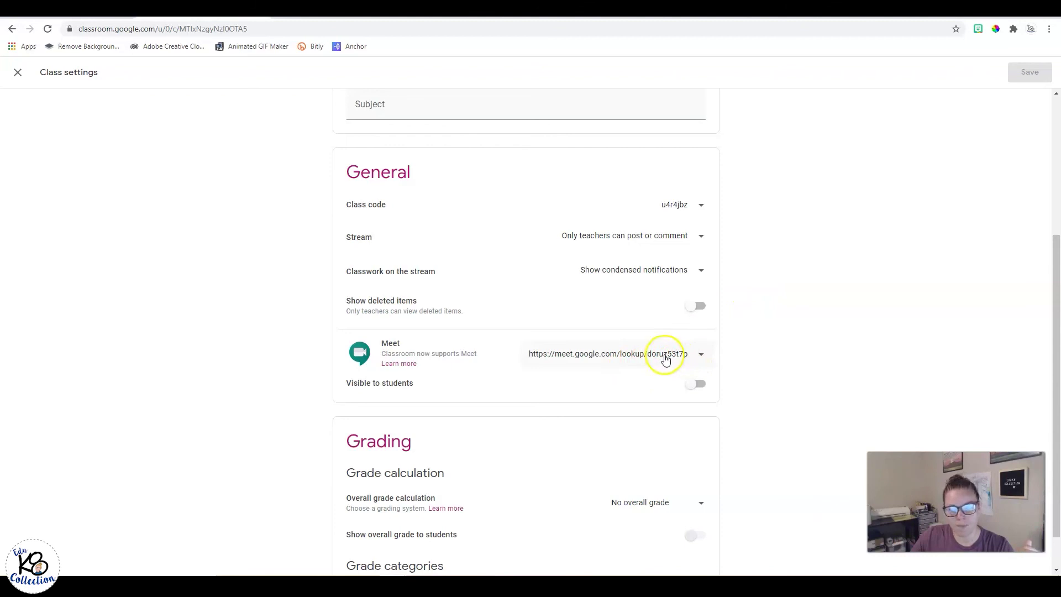
- Copy the class's Meet link from the settings and go to it in a new browser tab
click(666, 356)
click(659, 377)
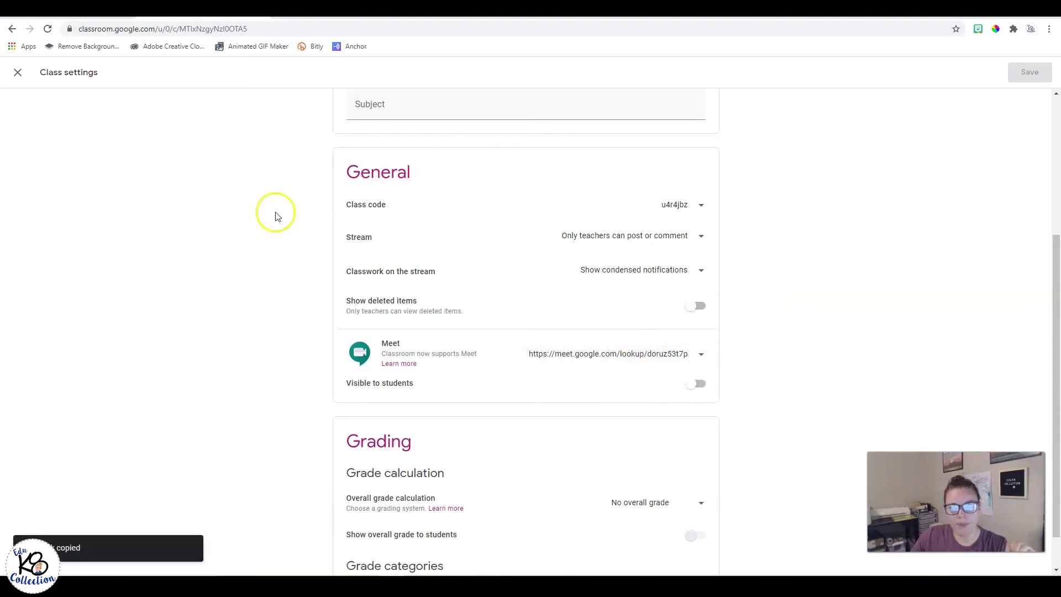
key(ctrl+t)
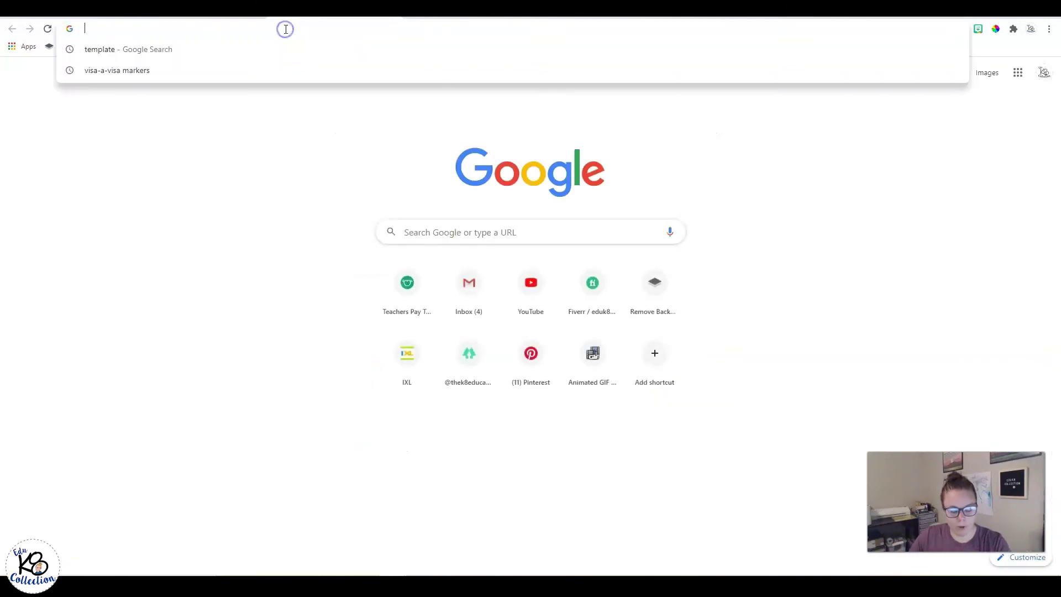
key(ctrl+v)
key(Return)
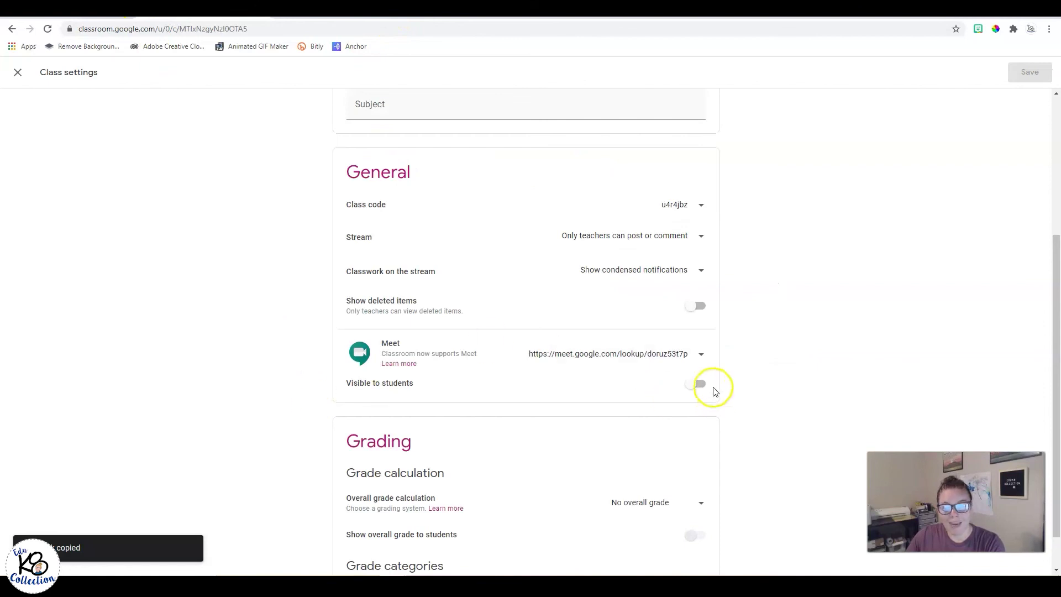
- Make the Meet link visible to students in the class settings and save the settings
click(698, 385)
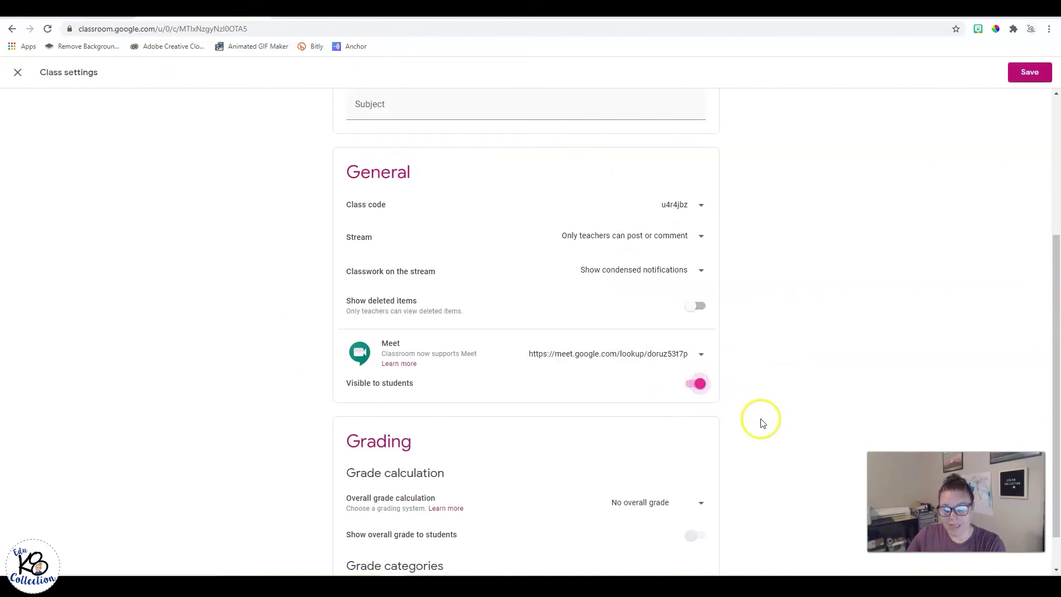
click(1035, 80)
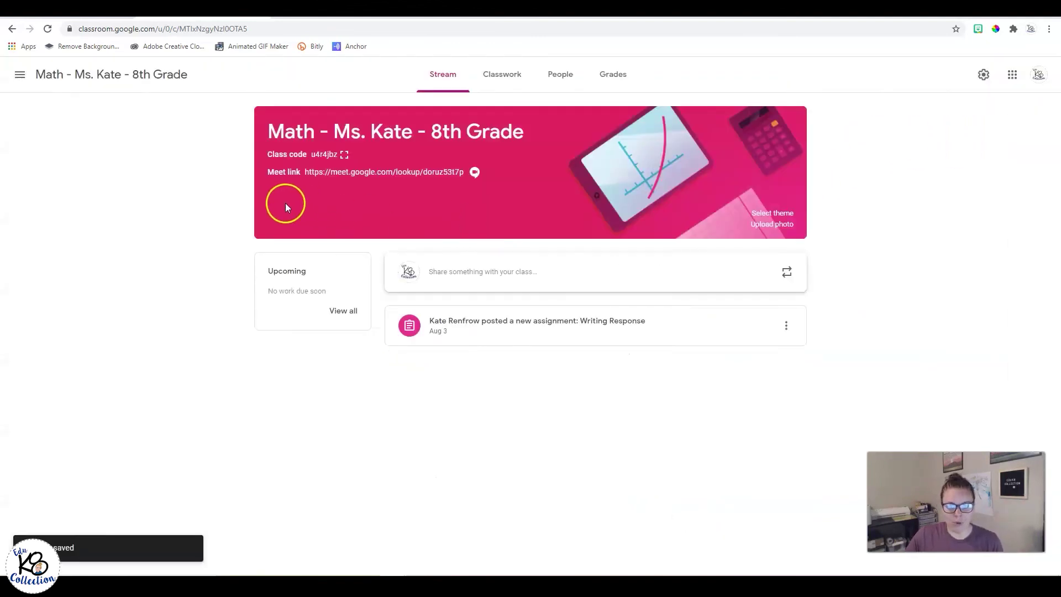
- Highlight the Meet link in the class header and open it to view the meeting's join page
triple_click(270, 173)
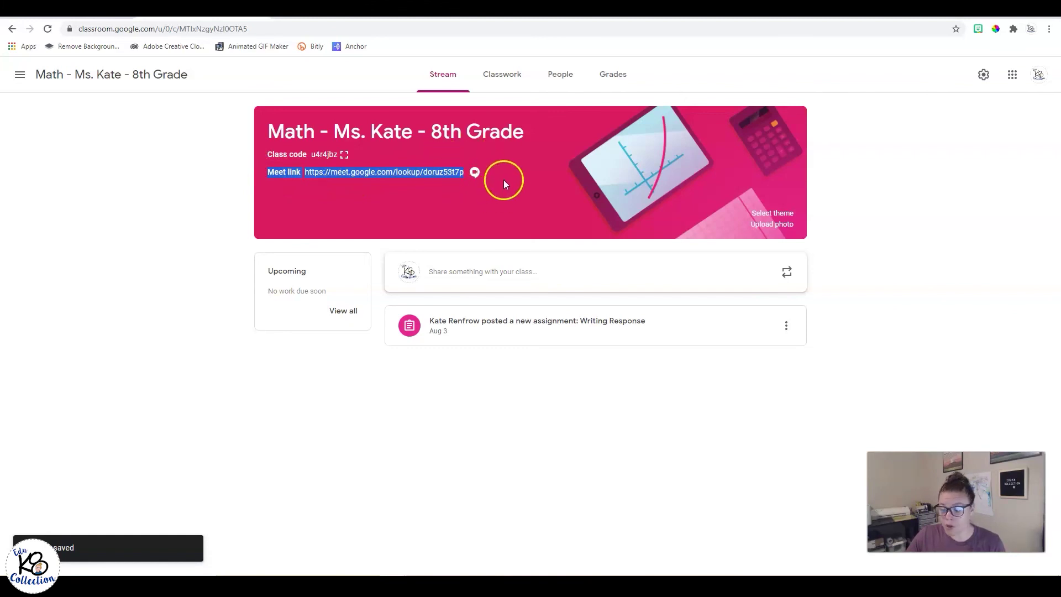
click(475, 173)
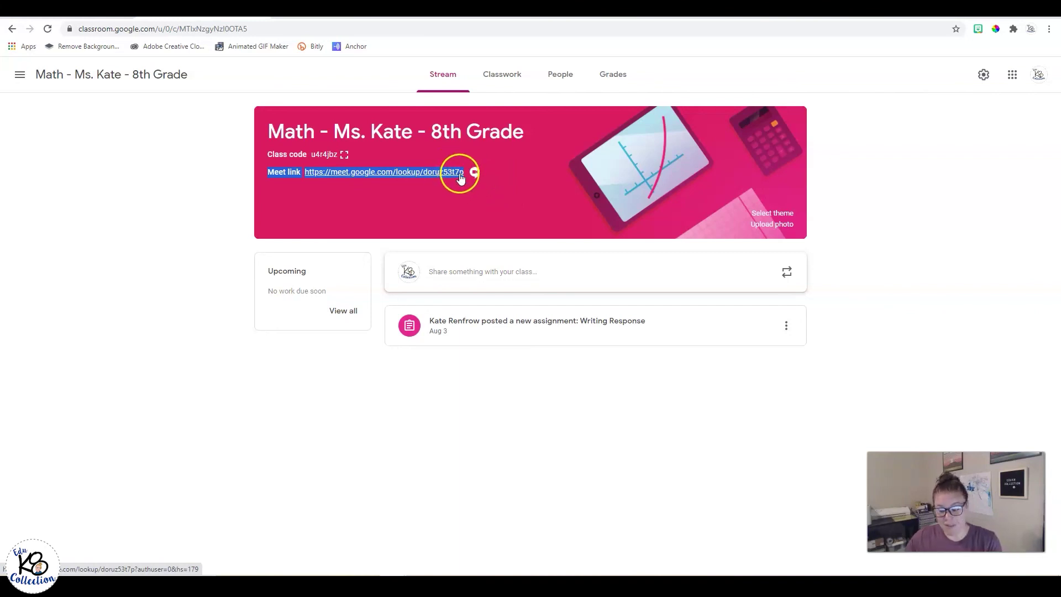
click(208, 397)
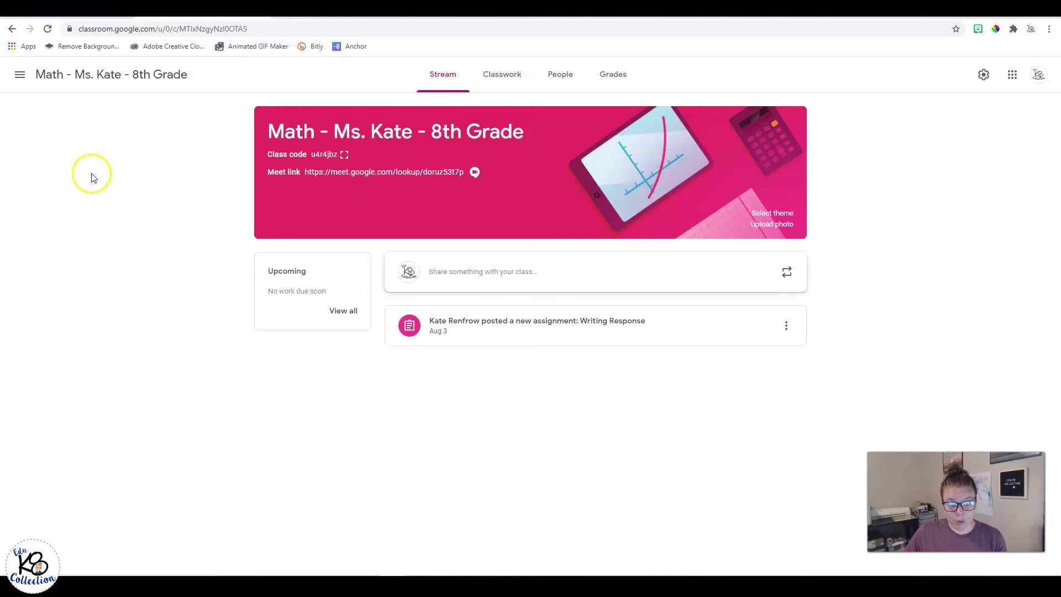
click(404, 173)
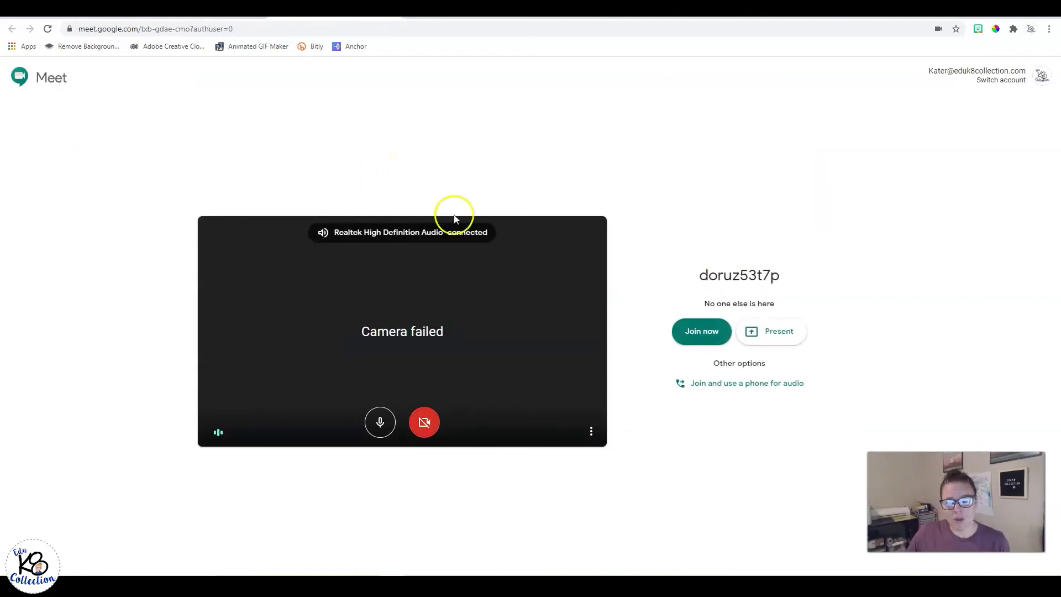
drag(794, 278, 708, 282)
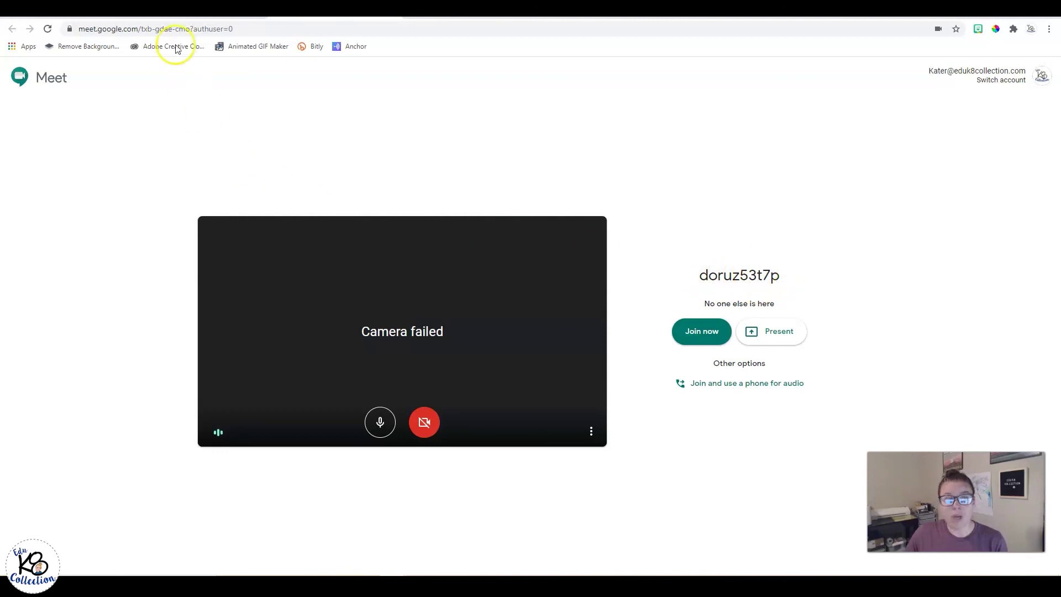
- Return to the class in Google Classroom, view its People page and go back to the Stream
click(350, 17)
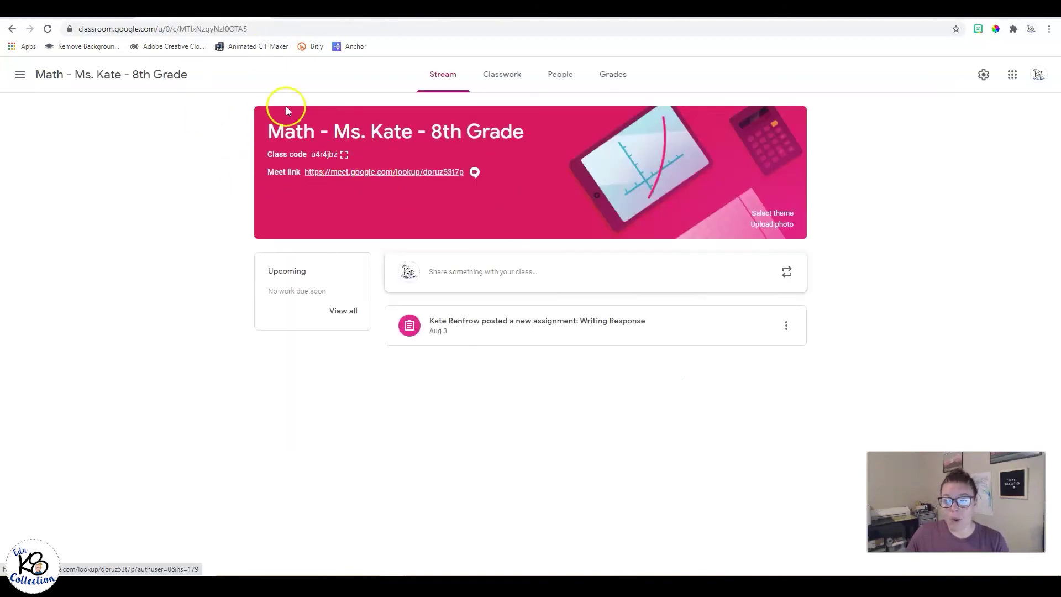
click(562, 78)
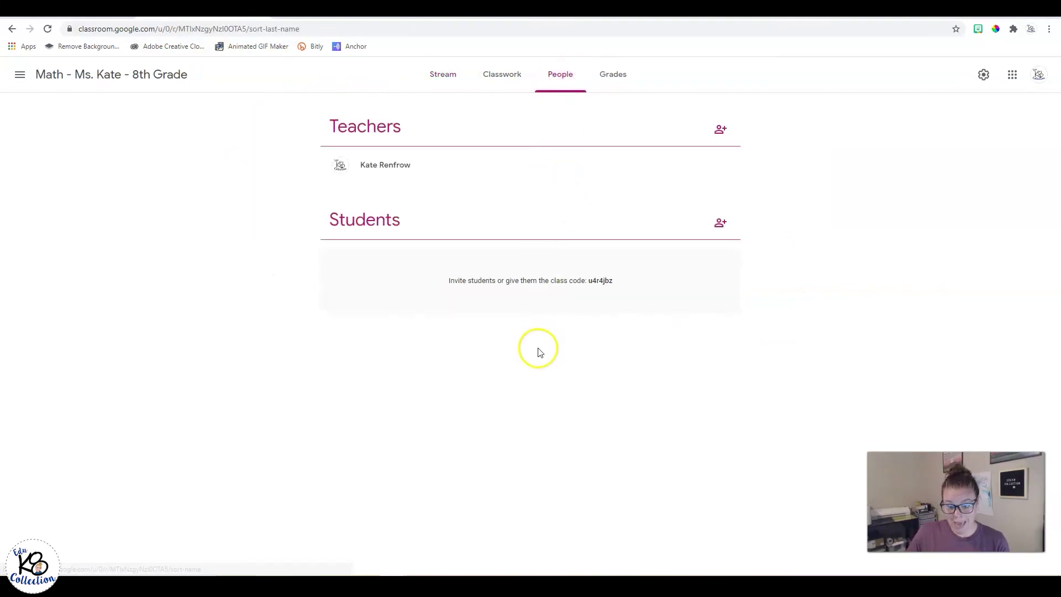
click(443, 76)
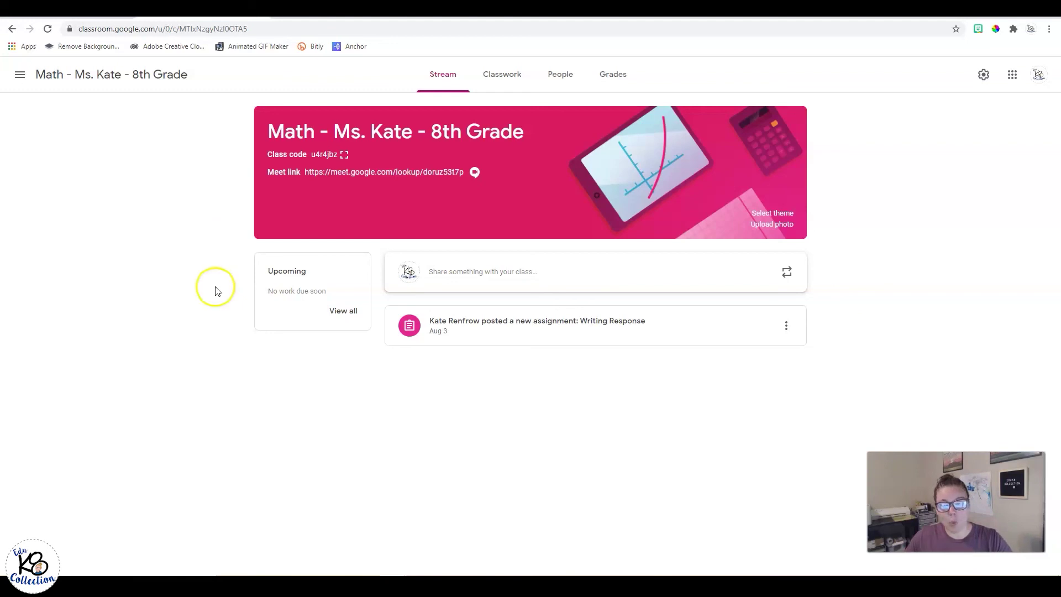
- Open Google Calendar and start an event titled "Monday Morning Meeting" on Monday, August 10, from 11:00am to 12:00pm
click(1013, 75)
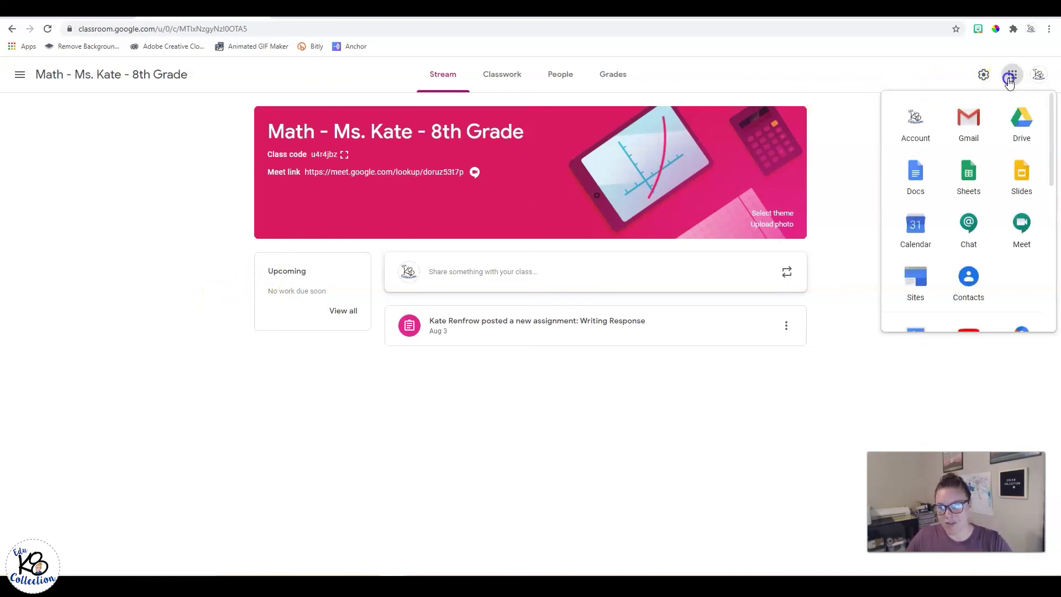
click(915, 230)
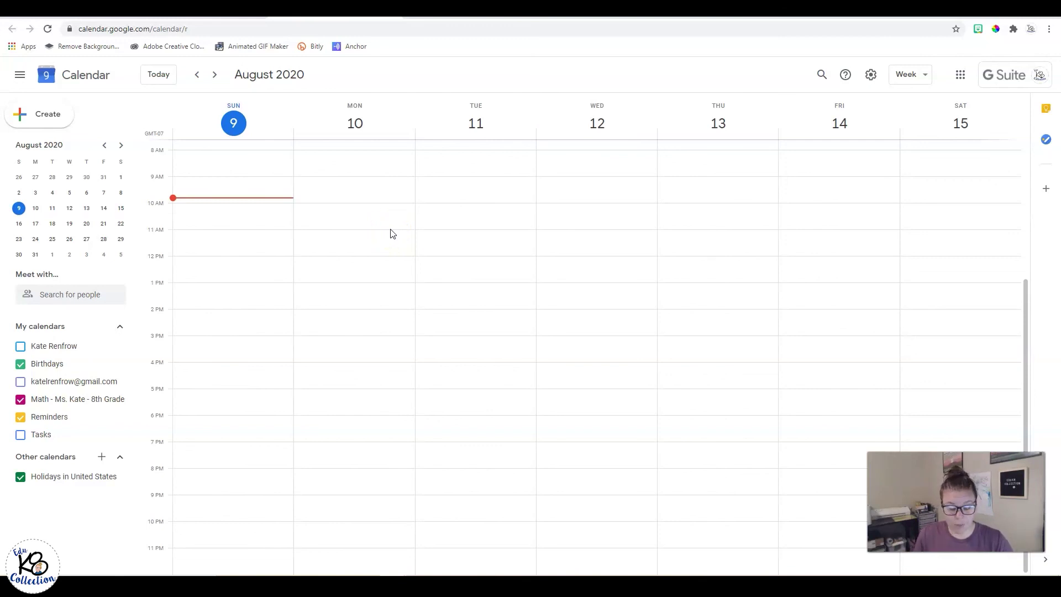
click(374, 233)
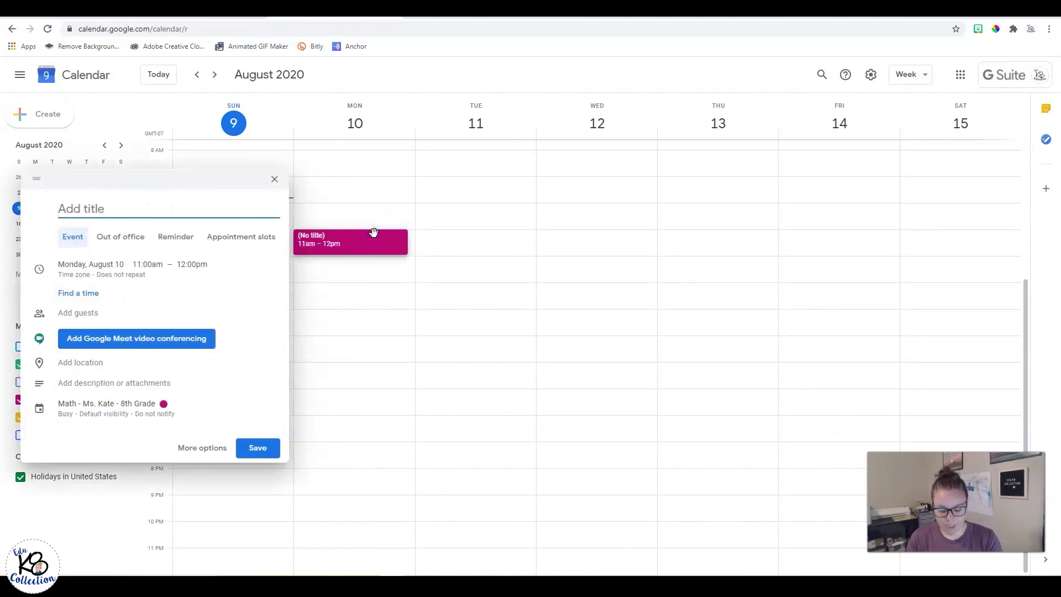
text(Monday Morning Meeting)
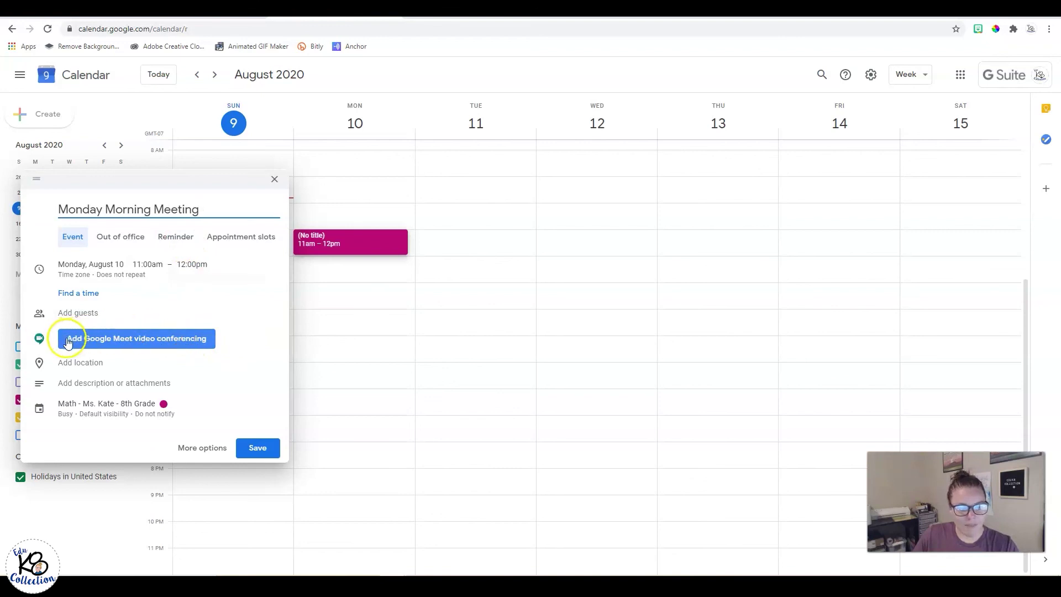
- Add Google Meet video conferencing to the Monday Morning Meeting event and save it
click(182, 338)
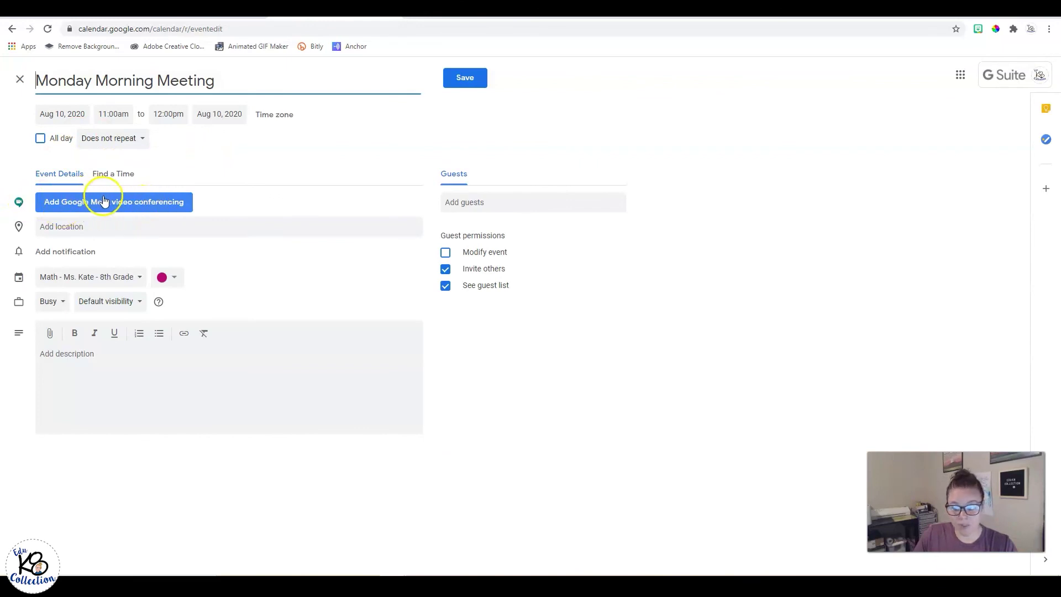
click(125, 203)
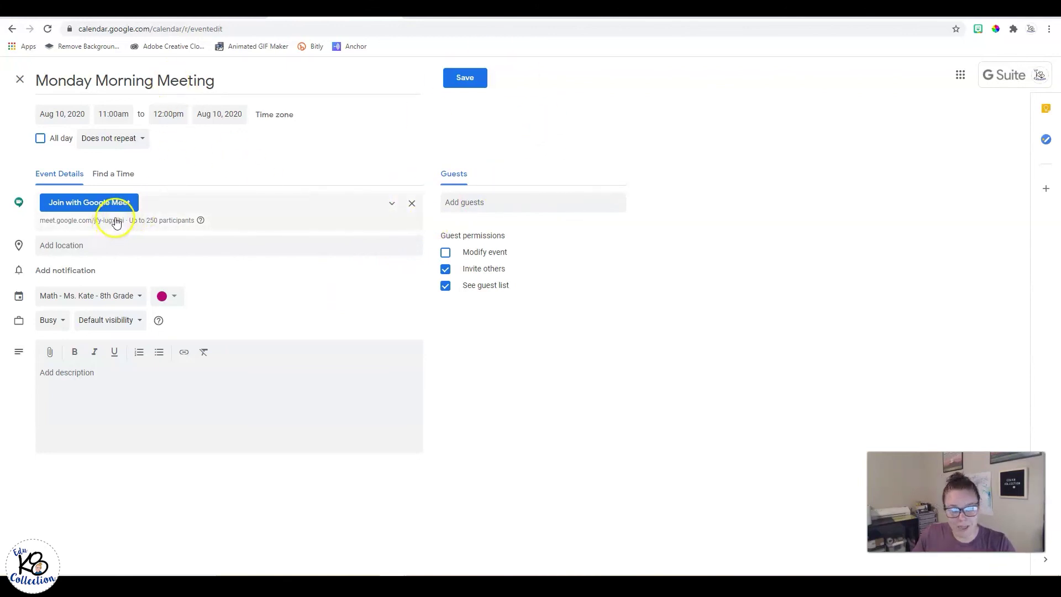
click(463, 77)
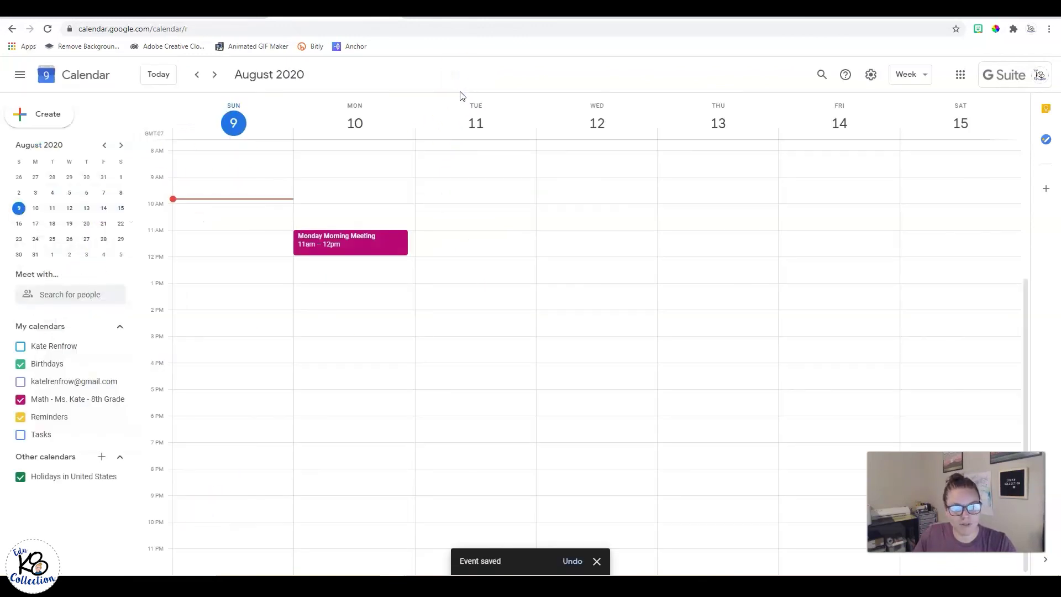
- Open the saved Monday Morning Meeting for editing, look over its guest options and close it without changes
click(392, 248)
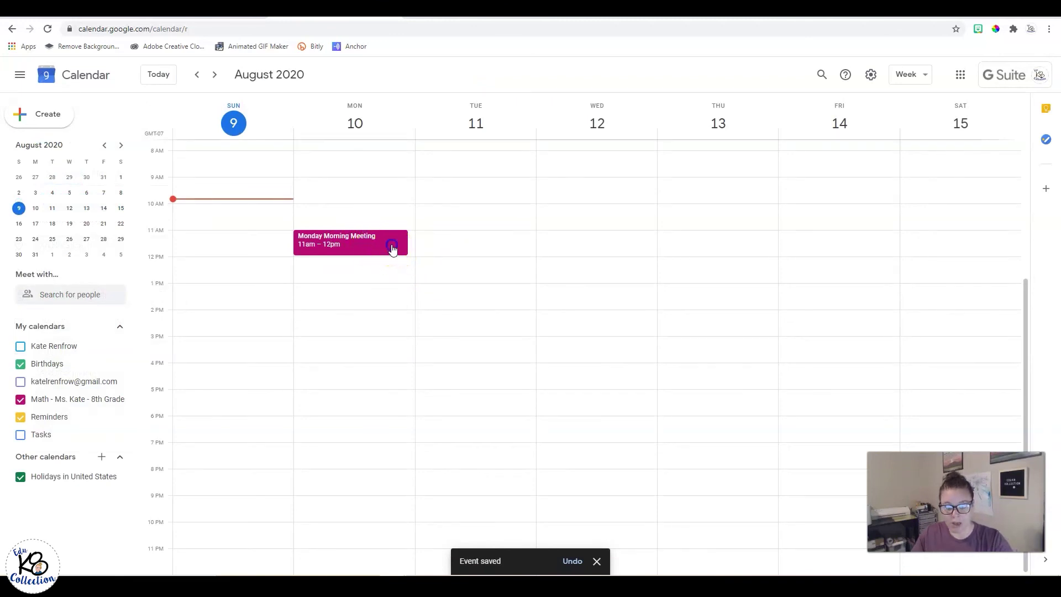
click(183, 237)
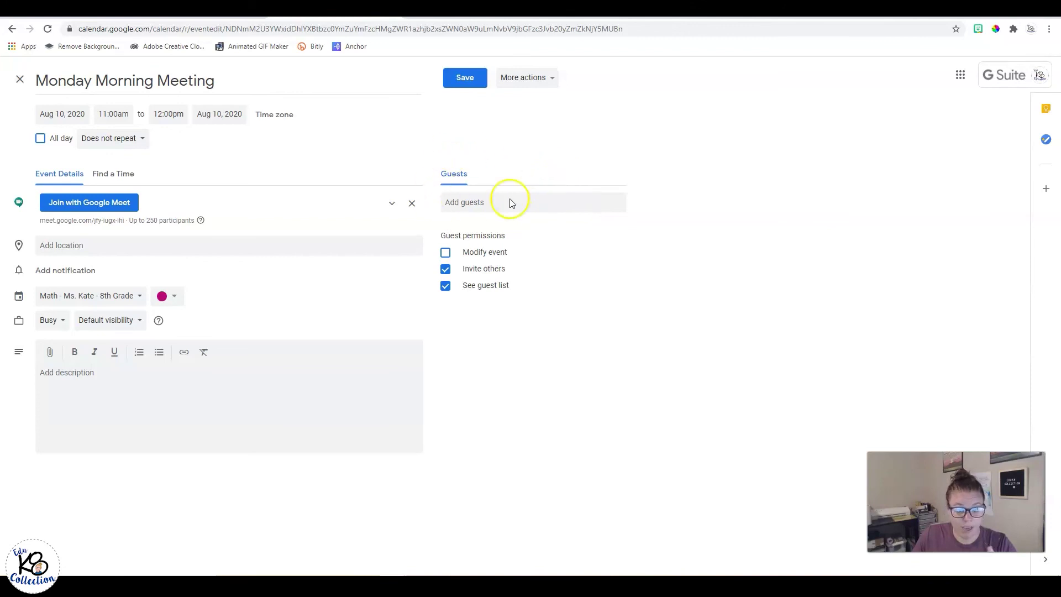
click(19, 80)
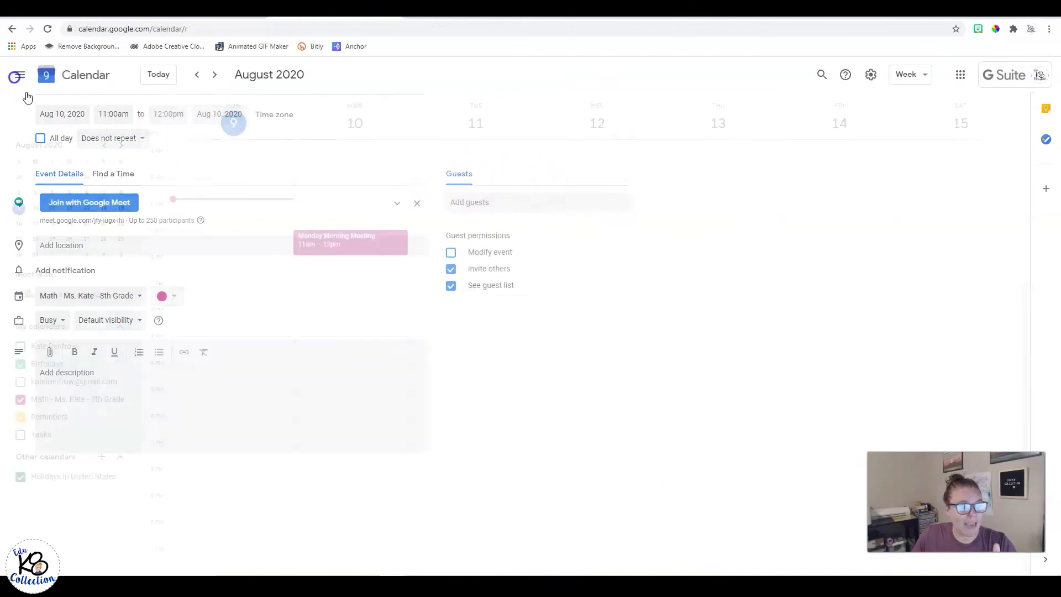
- Open the Monday Morning Meeting details and go to its Google Meet join page
click(376, 236)
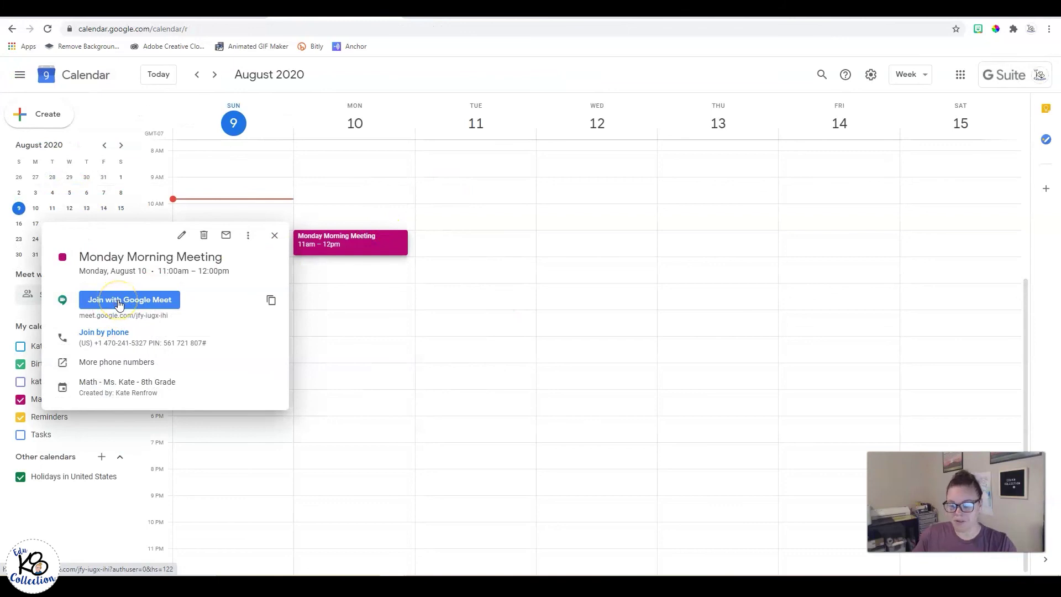
click(119, 305)
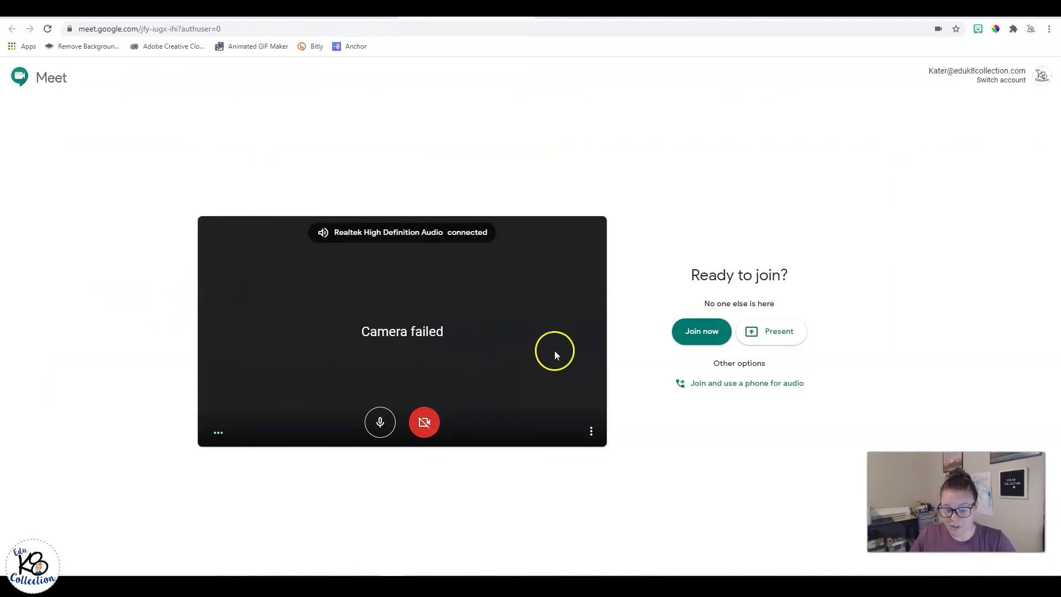
- Return to the calendar, open the Monday Morning Meeting for editing and remove its Google Meet video conferencing
click(524, 15)
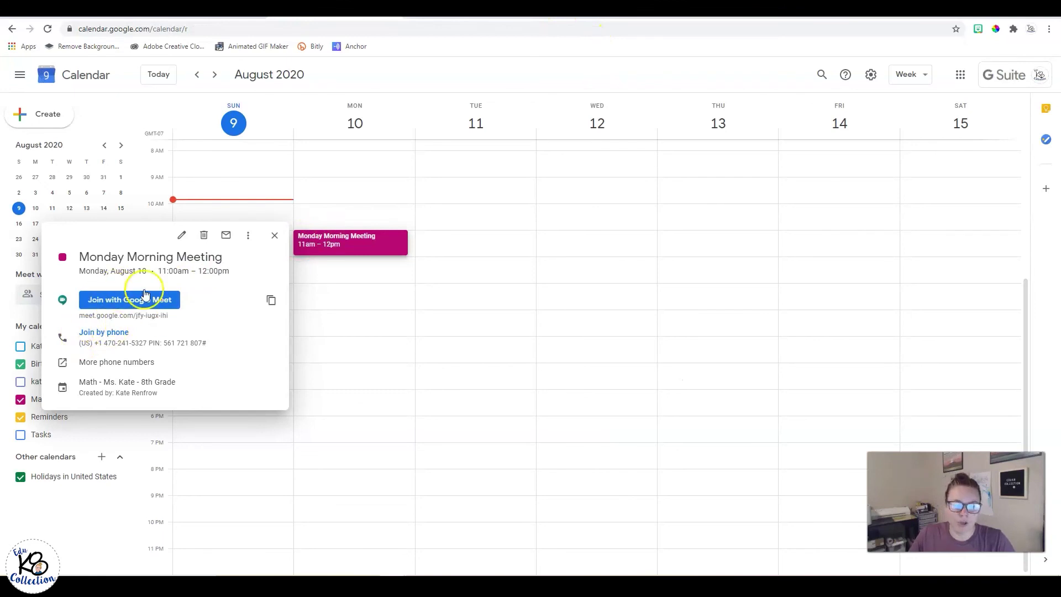
click(182, 235)
click(412, 203)
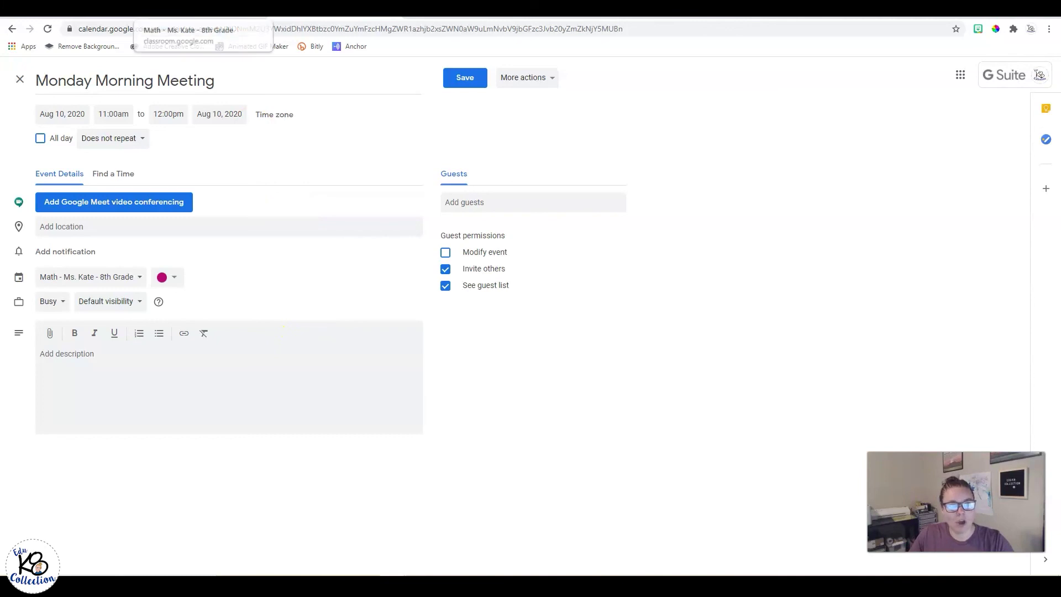
- Open Google Meet, start a meeting with the nickname "Monday Morning Meeting" and join it
click(962, 75)
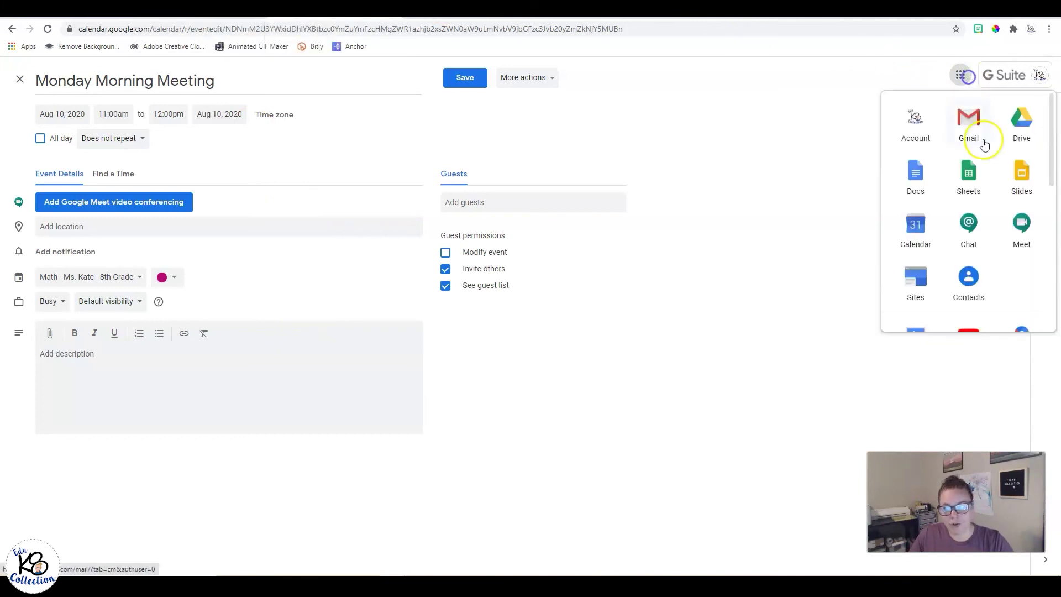
click(1027, 230)
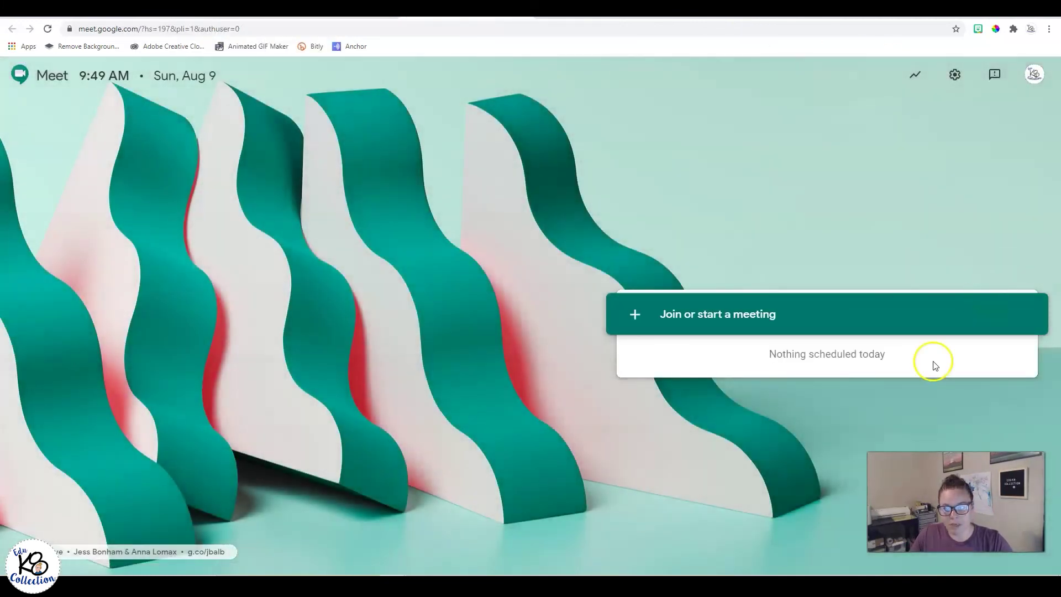
click(734, 316)
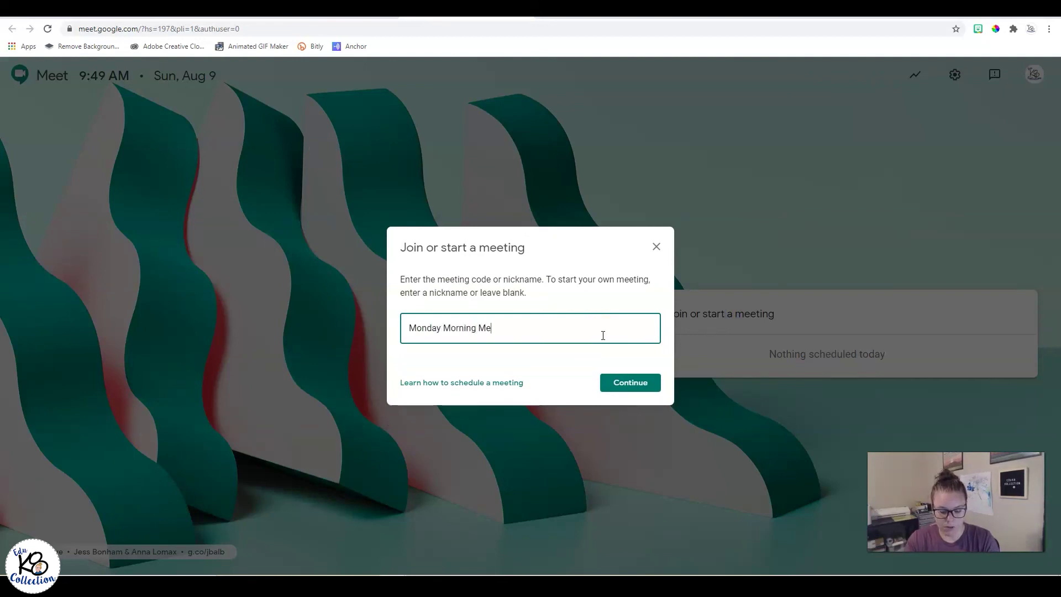
click(607, 386)
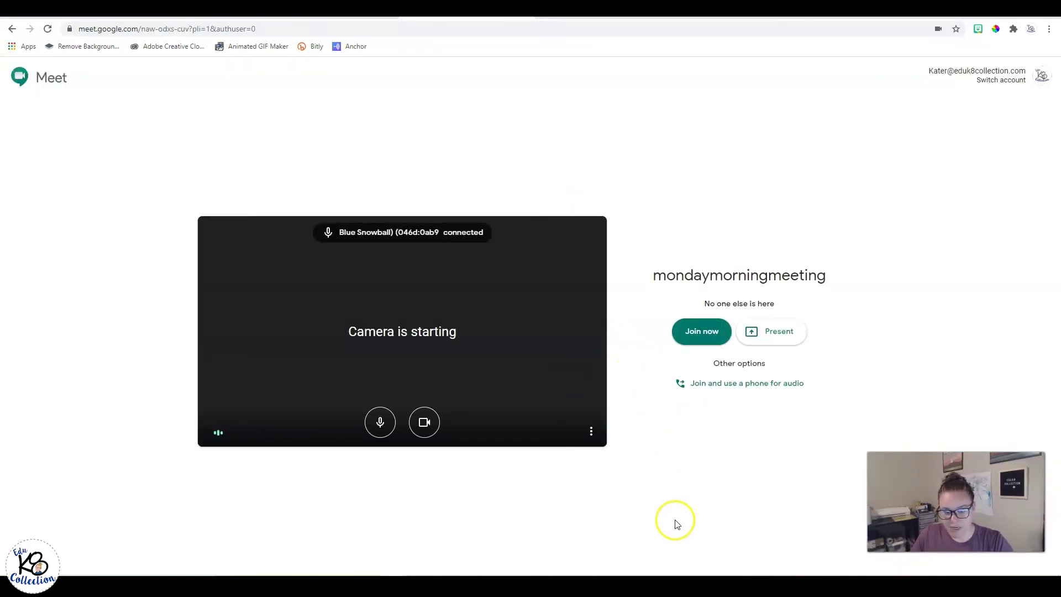
click(698, 330)
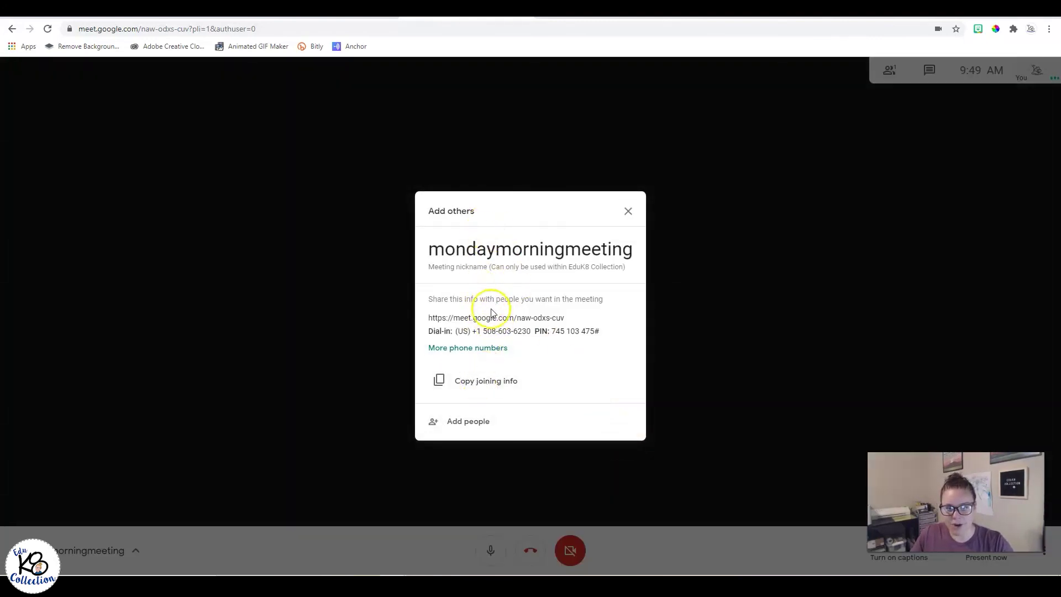
- Copy the new meeting's joining info, including its dial-in PIN, and paste it into the description of the Monday Morning Meeting calendar event
click(470, 386)
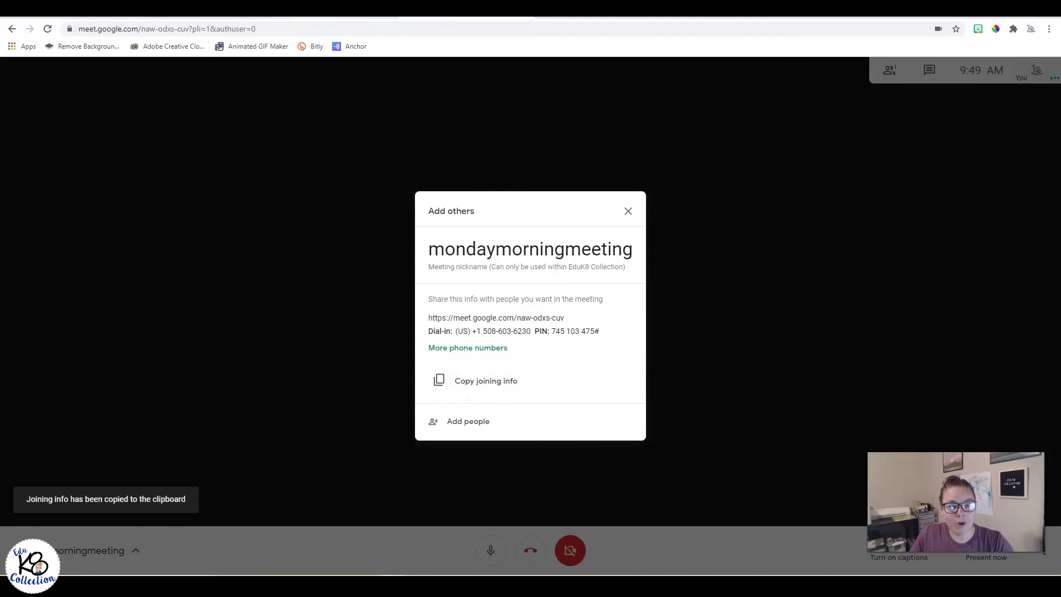
click(332, 9)
click(87, 373)
key(ctrl+v)
click(88, 374)
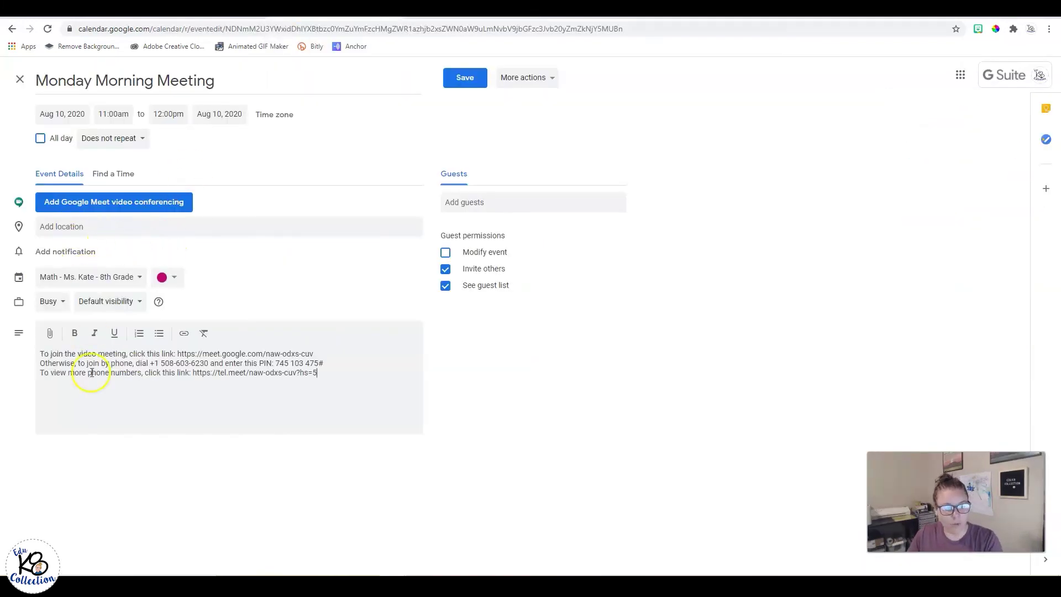
click(80, 385)
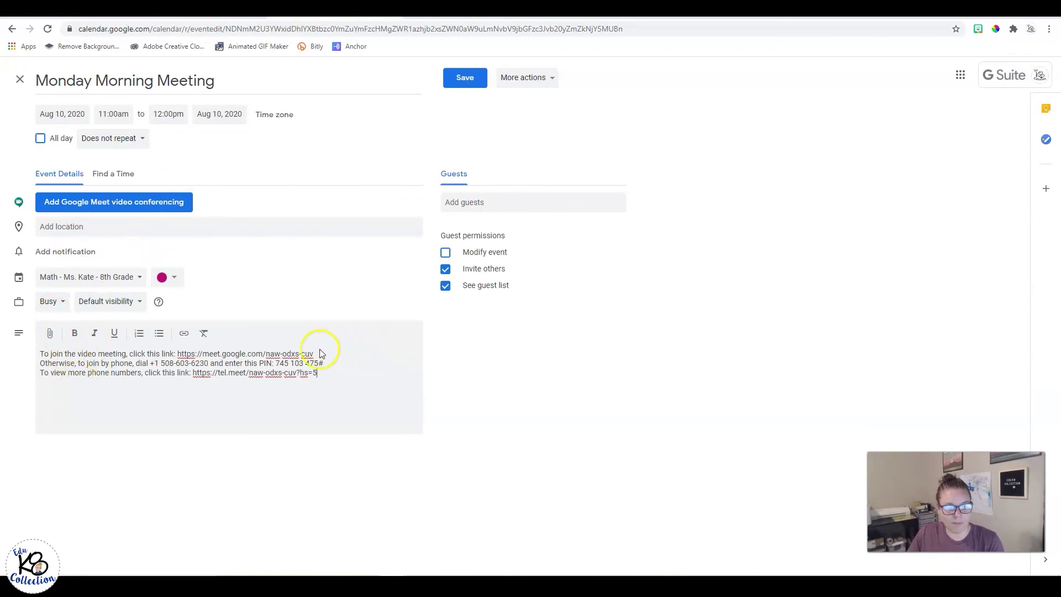
- Copy the video meeting link from the description into the event's location, then save the event and check its details
drag(298, 354, 177, 352)
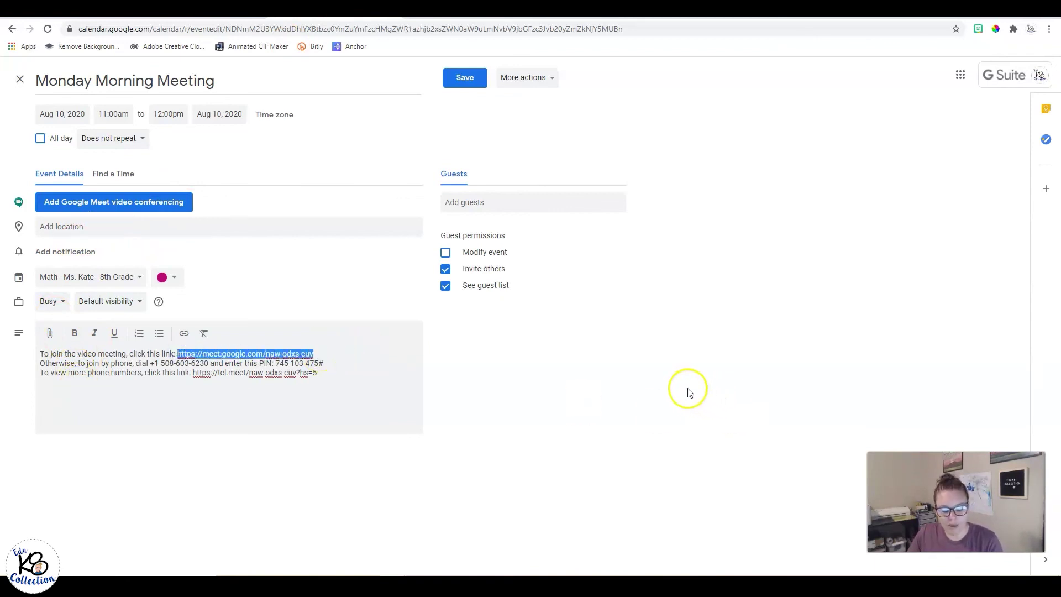
click(137, 222)
key(ctrl+v)
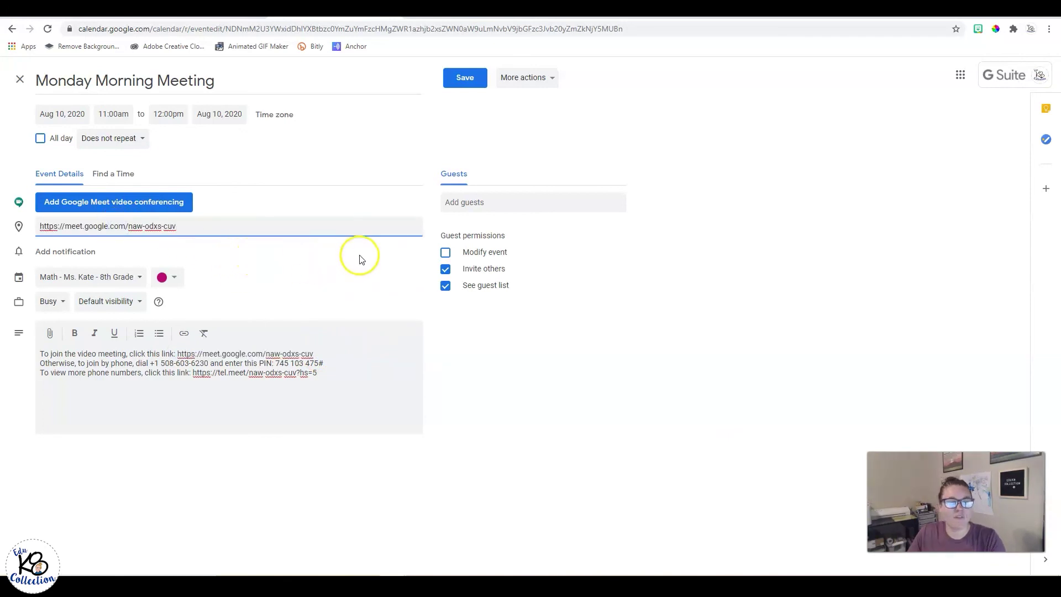
click(460, 78)
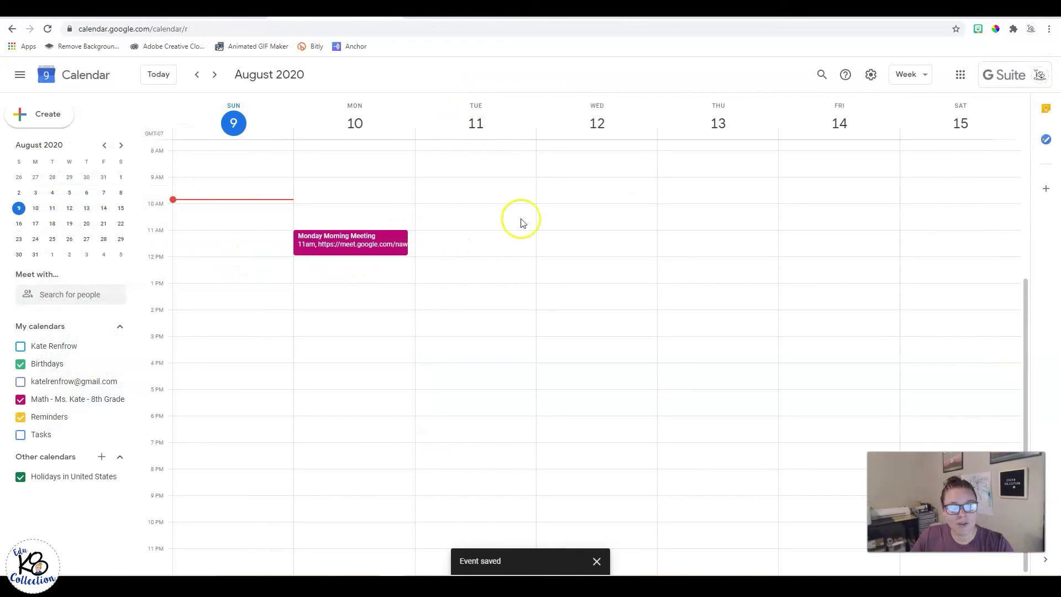
click(344, 248)
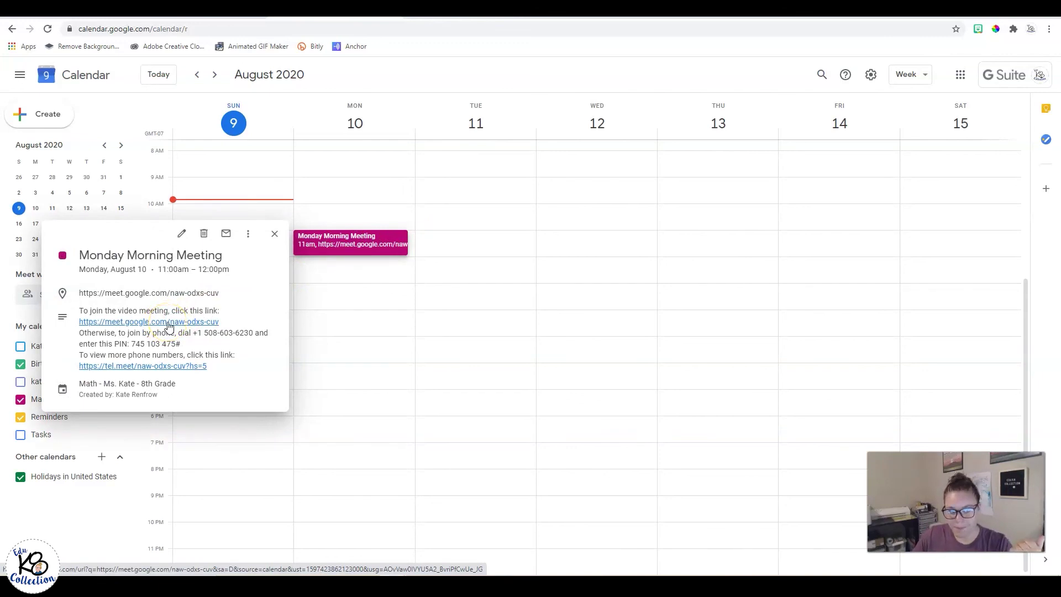
click(475, 81)
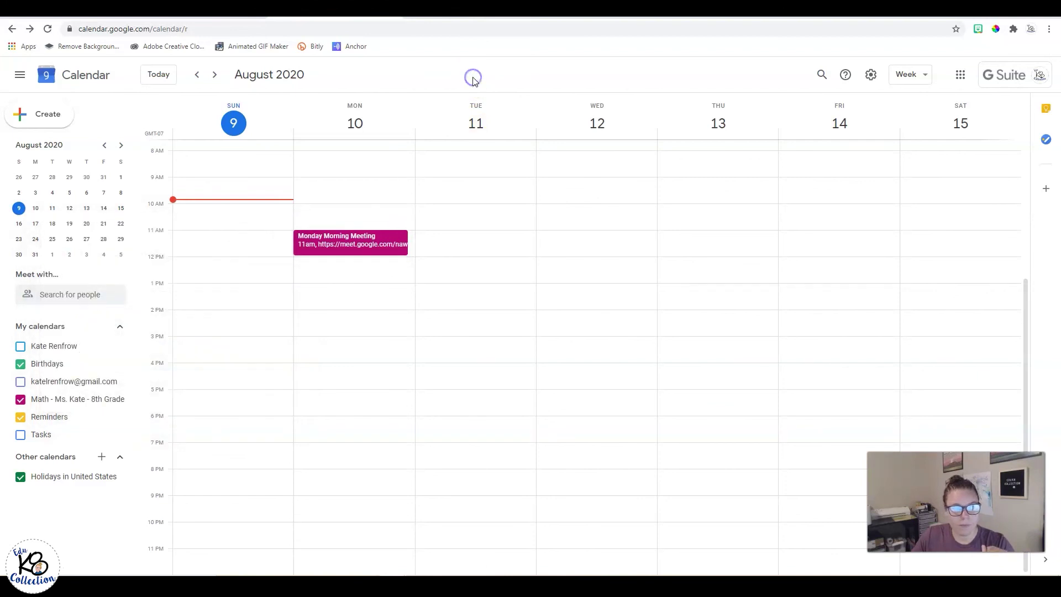